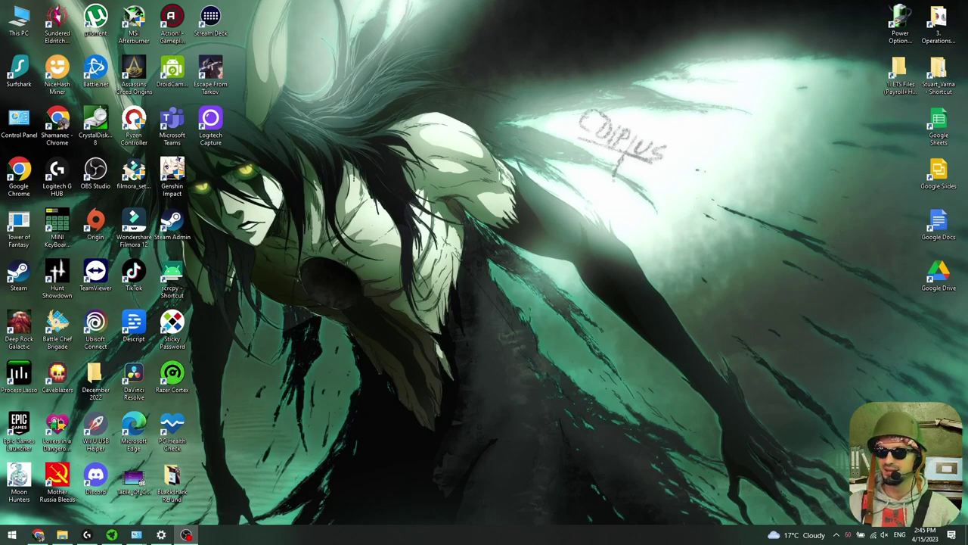
# Step: Browse This PC into Local Disk (D:) and look inside the Escape From Tarkov folder
pyautogui.doubleClick(19, 21)
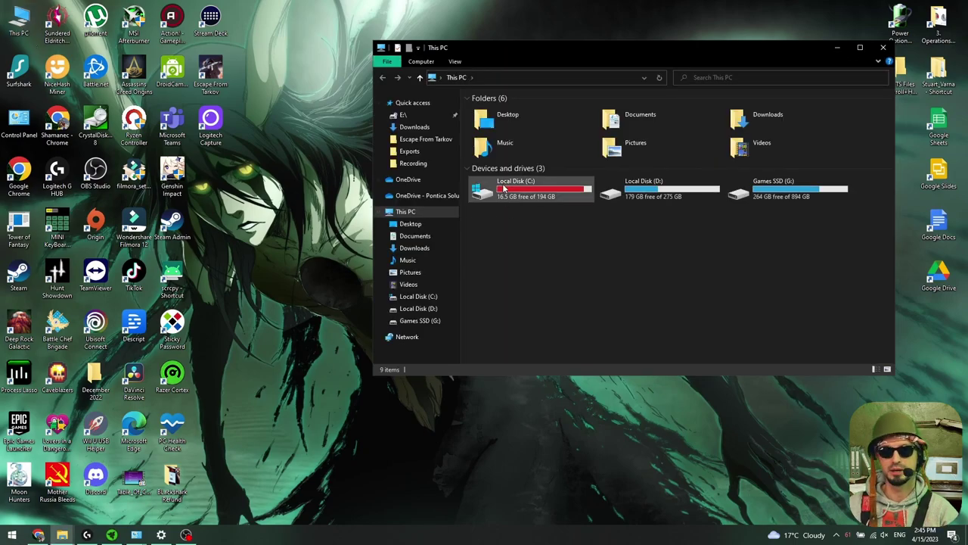
pyautogui.click(775, 194)
pyautogui.click(674, 194)
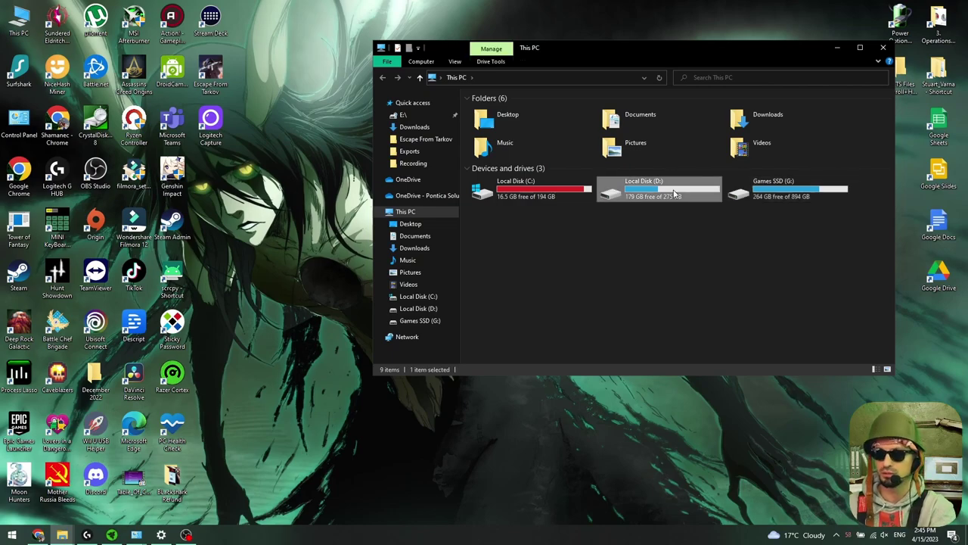
pyautogui.doubleClick(671, 194)
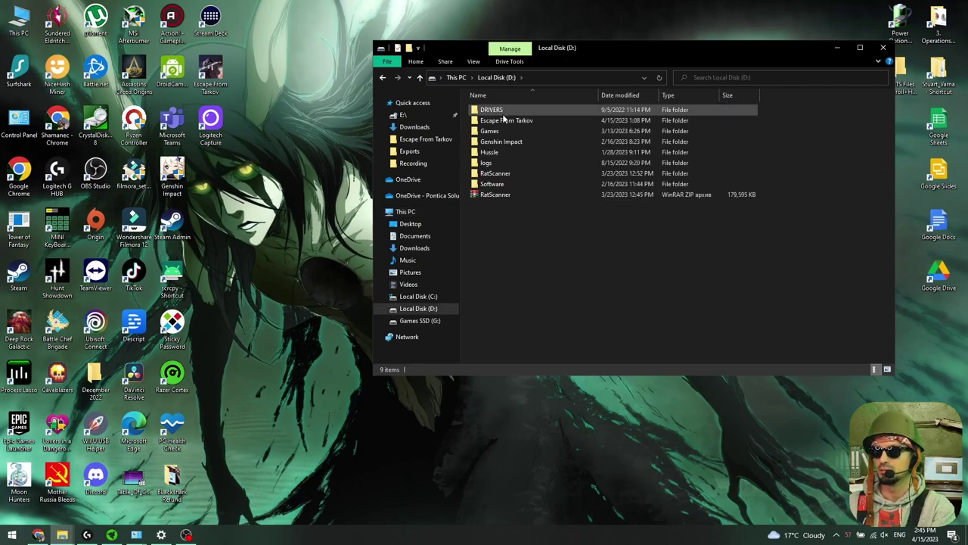
pyautogui.doubleClick(522, 109)
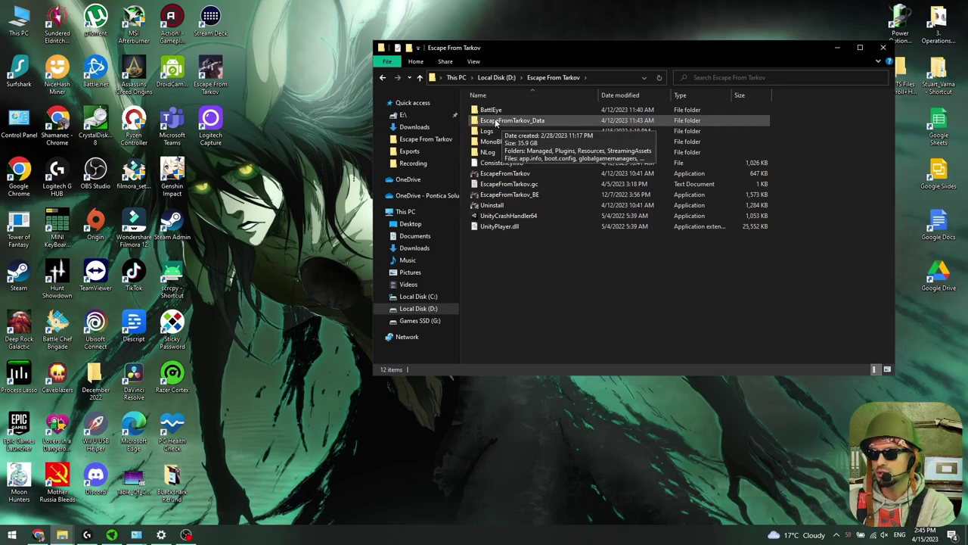
pyautogui.click(384, 78)
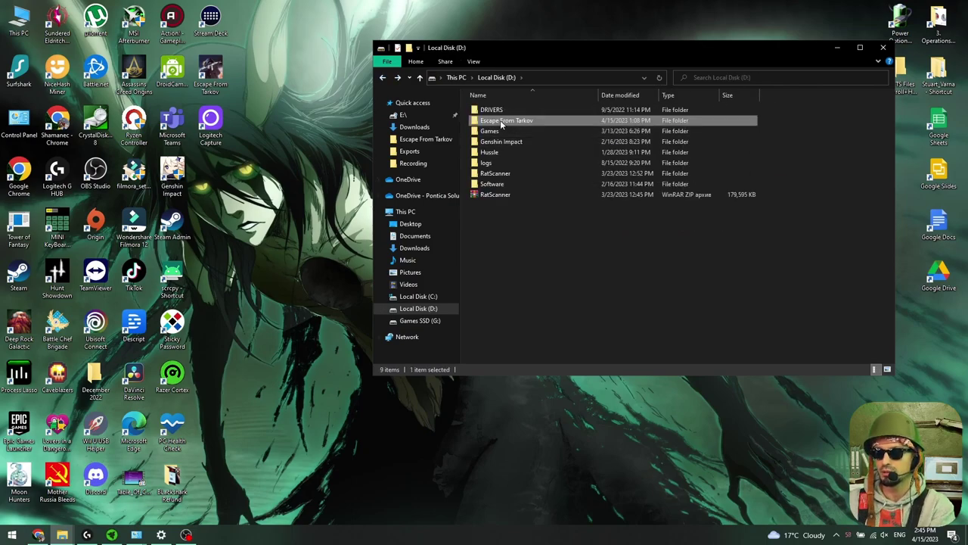
# Step: Cut the Escape From Tarkov folder from D: and paste it onto Games SSD (G:)
pyautogui.rightClick(501, 123)
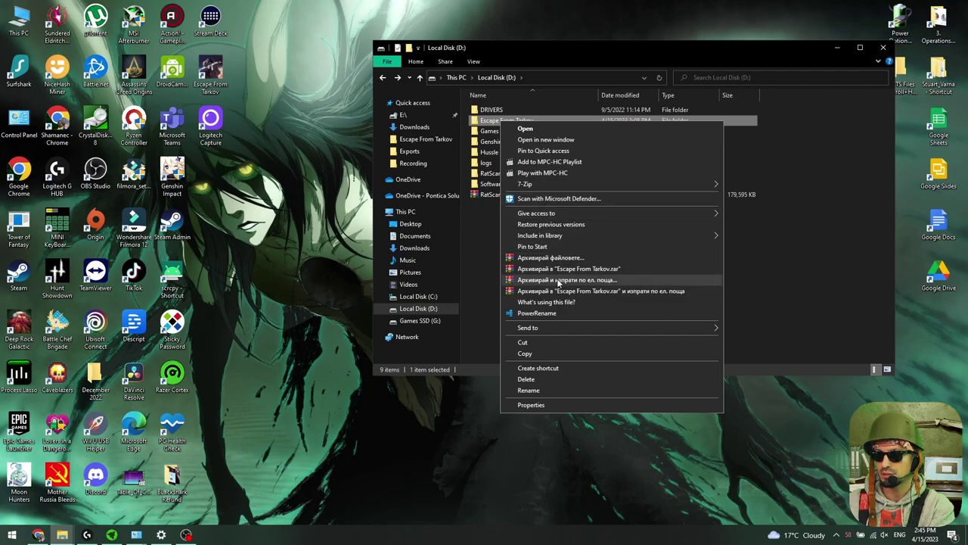
pyautogui.click(541, 342)
pyautogui.click(456, 77)
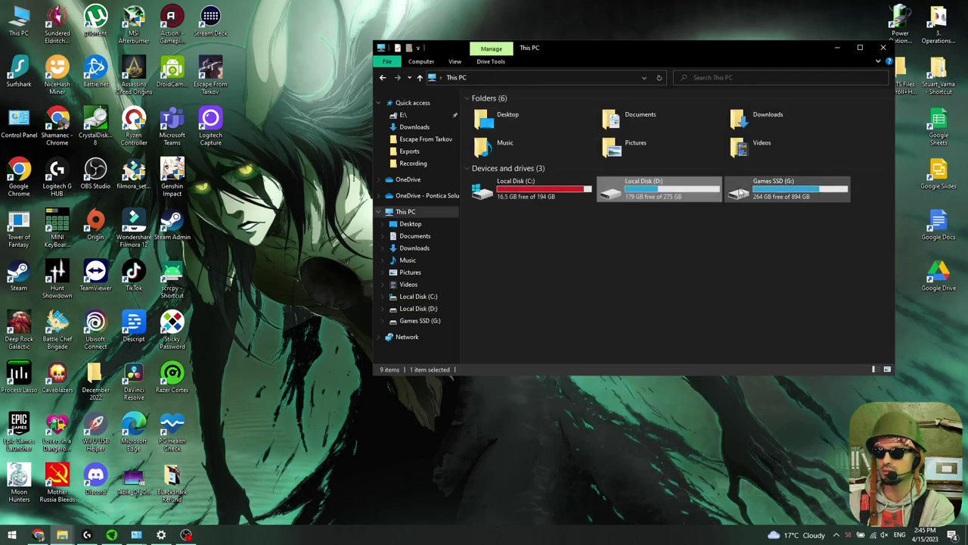
pyautogui.doubleClick(764, 198)
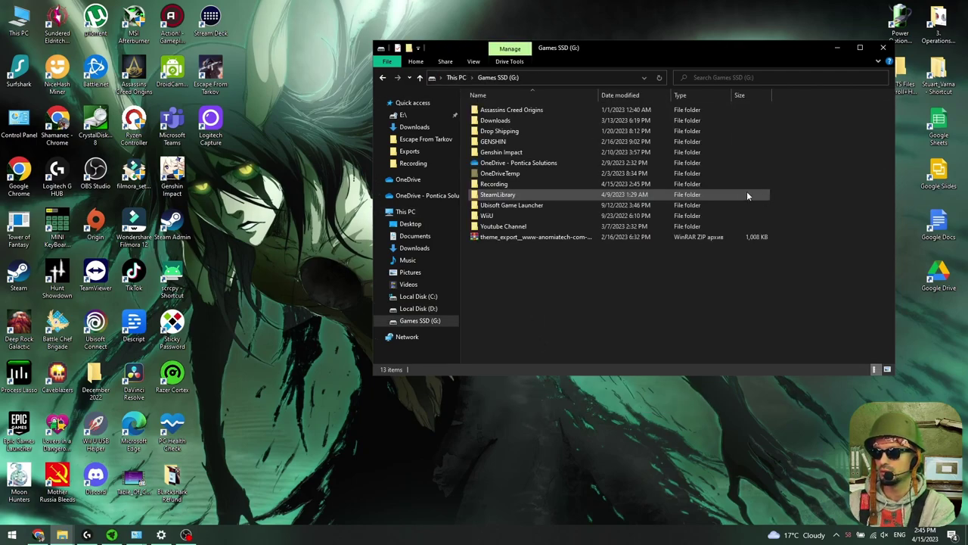
pyautogui.rightClick(515, 271)
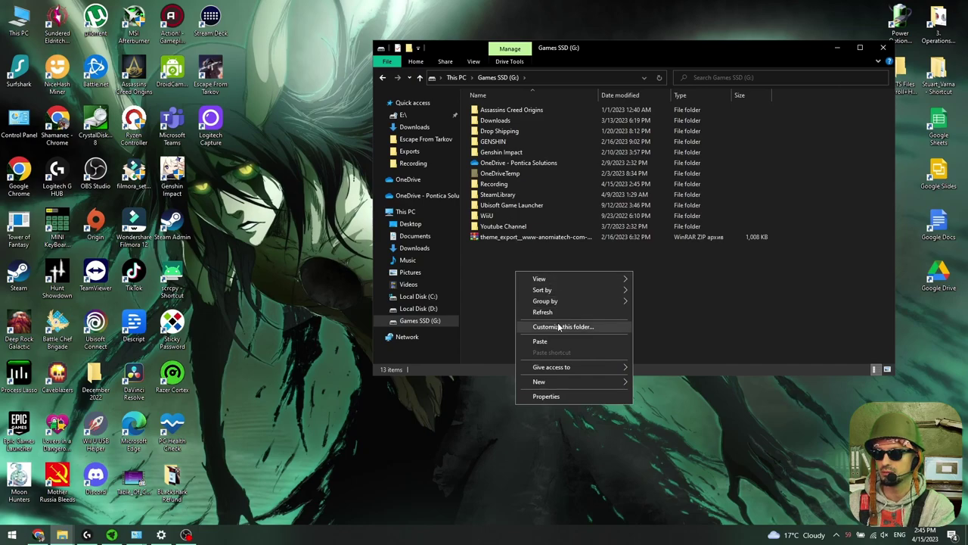
pyautogui.click(540, 342)
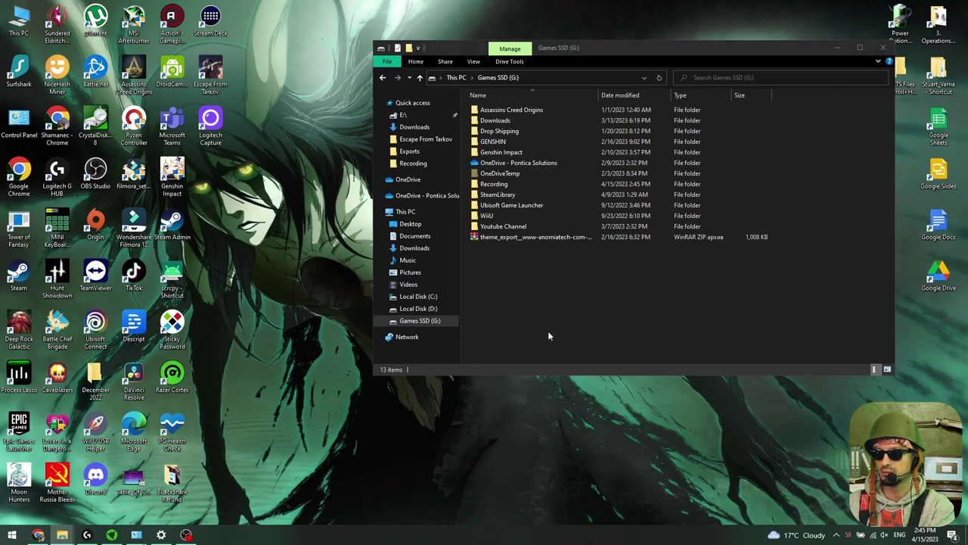
# Step: Verify the moved Escape From Tarkov folder now sits on Games SSD (G:)
pyautogui.click(457, 78)
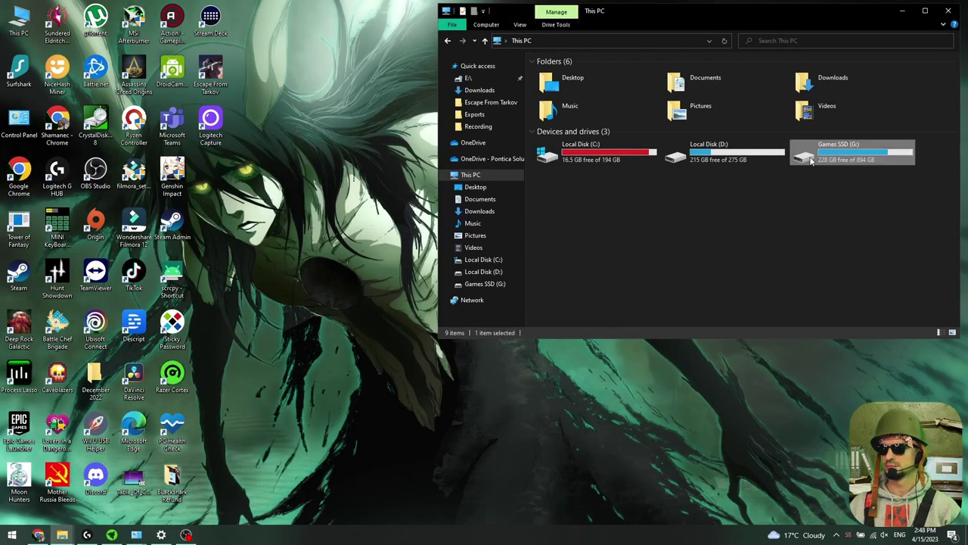
pyautogui.doubleClick(802, 152)
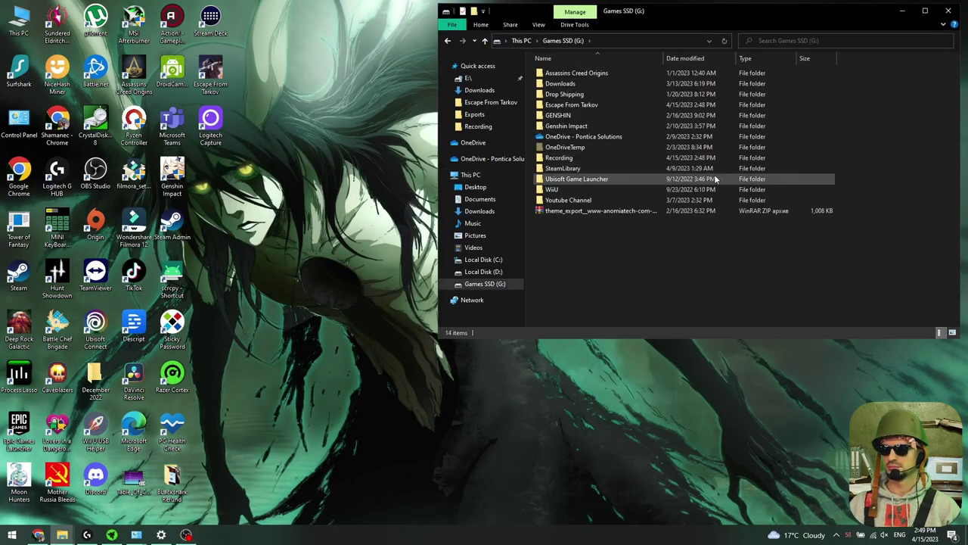
pyautogui.doubleClick(556, 104)
pyautogui.click(564, 42)
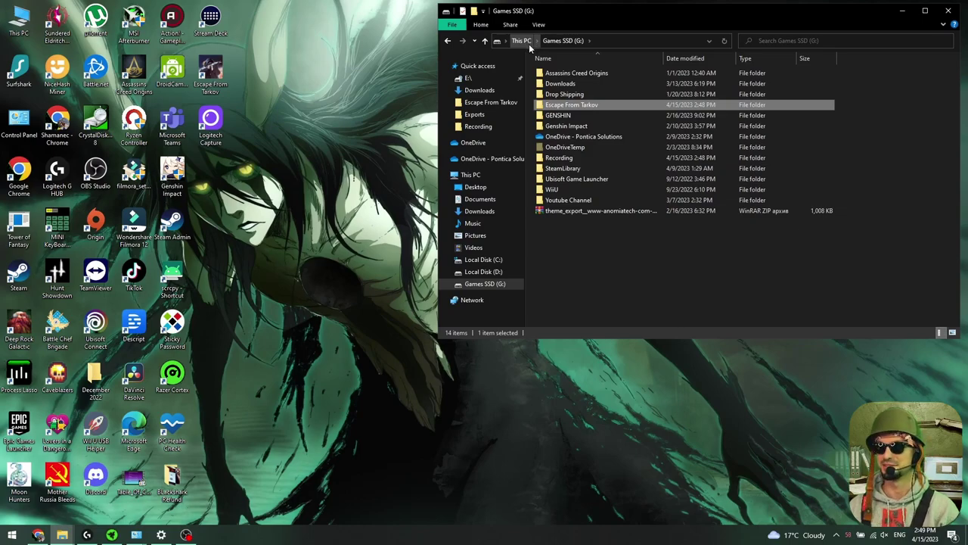
pyautogui.click(529, 43)
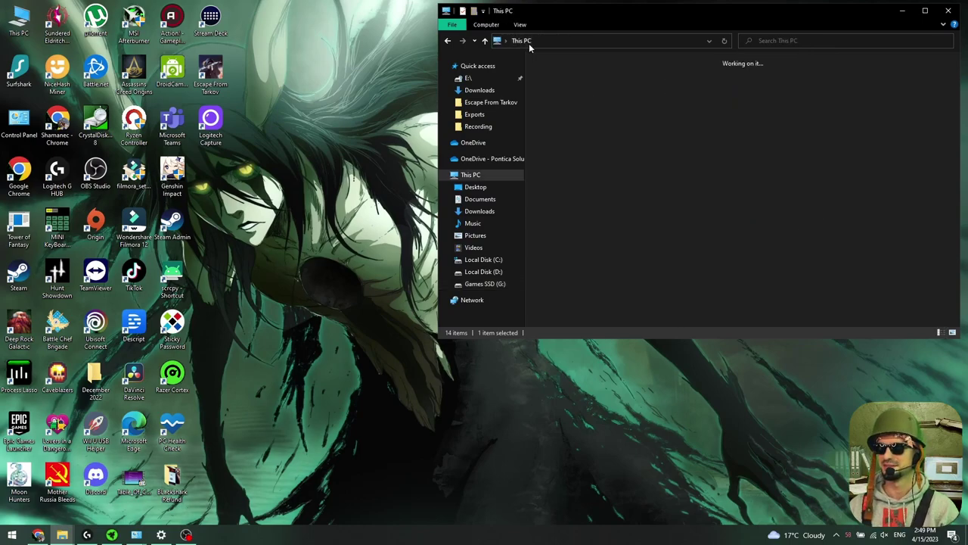
pyautogui.click(212, 75)
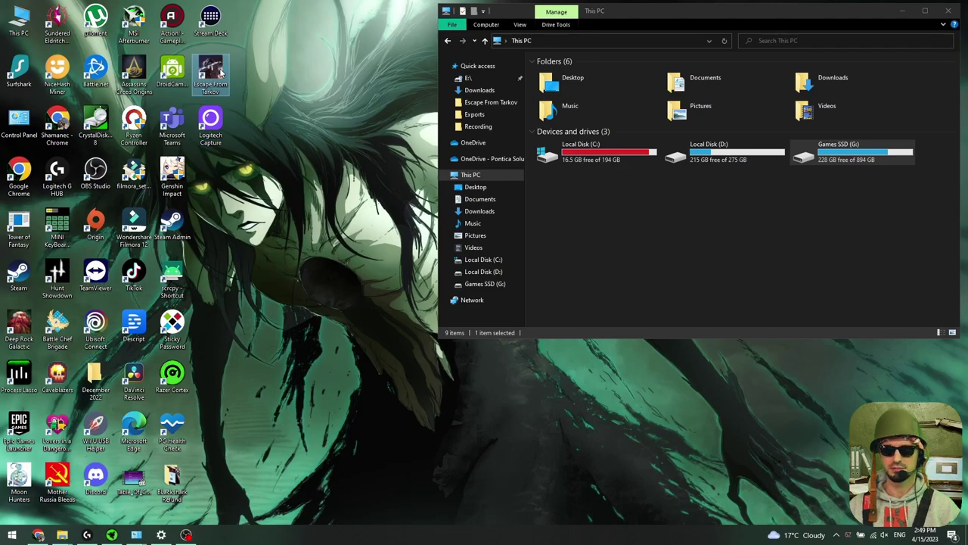
# Step: Launch the Tarkov shortcut and set the launcher's existing installation path to G:\Escape From Tarkov
pyautogui.doubleClick(219, 73)
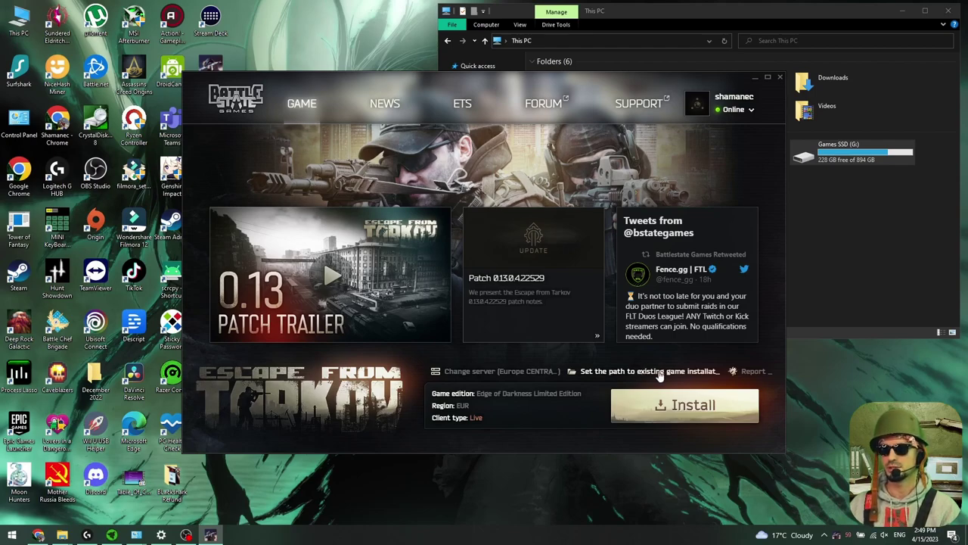
pyautogui.click(659, 371)
pyautogui.click(269, 96)
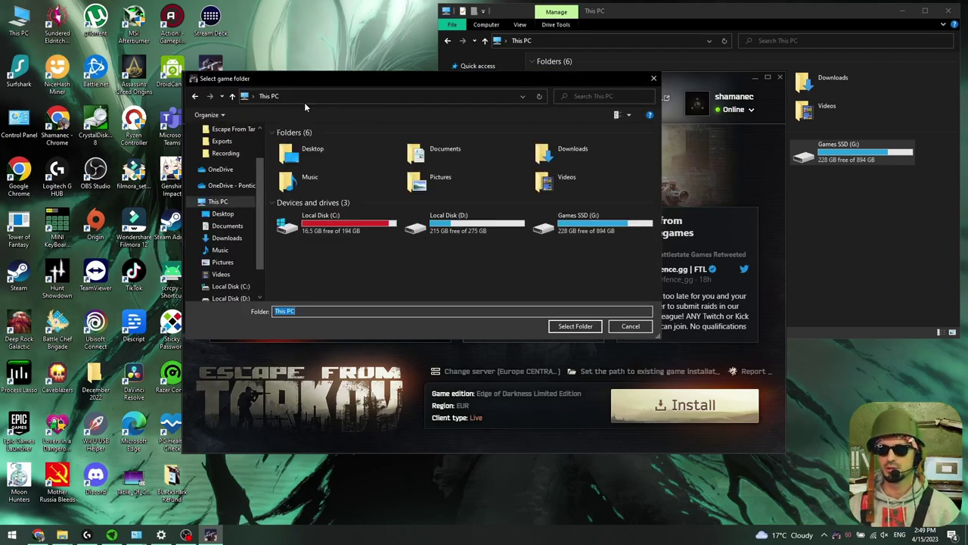
pyautogui.doubleClick(547, 219)
pyautogui.click(334, 176)
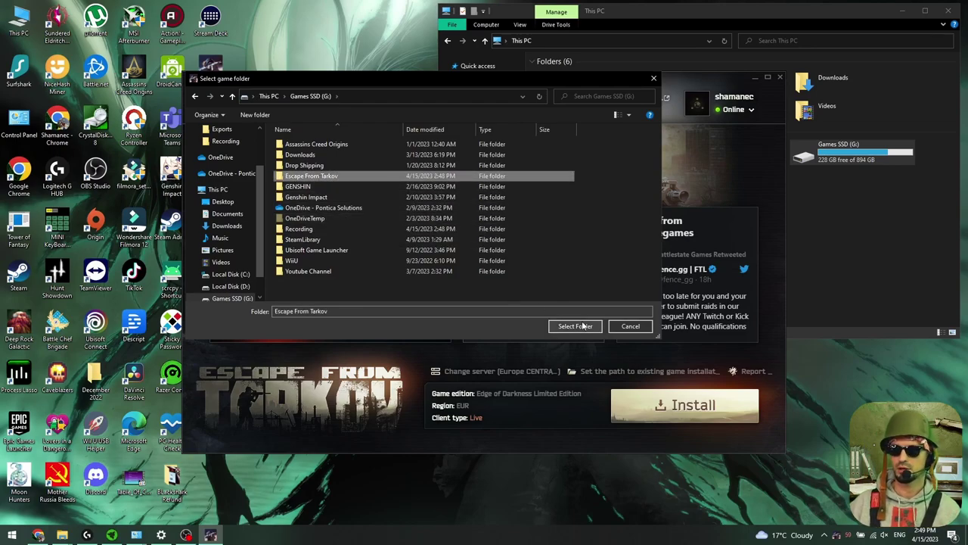
pyautogui.click(575, 326)
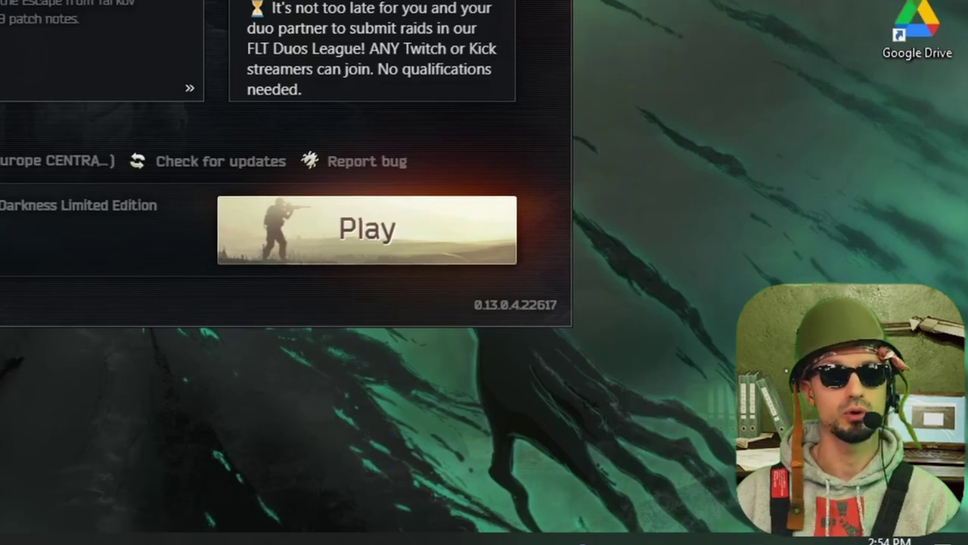
# Step: Search 'performace' and reach the Virtual Memory settings from Performance Options > Advanced
pyautogui.click(11, 535)
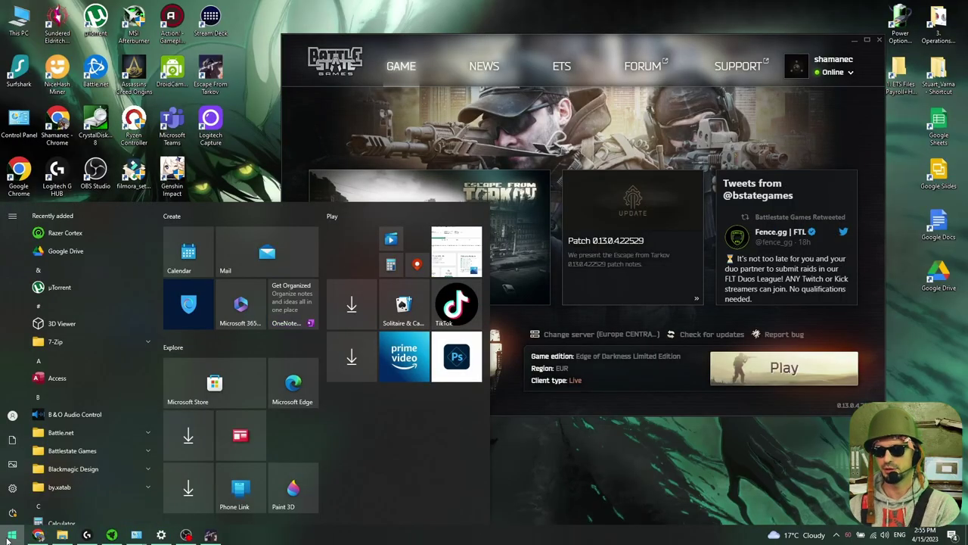
pyautogui.write('performace')
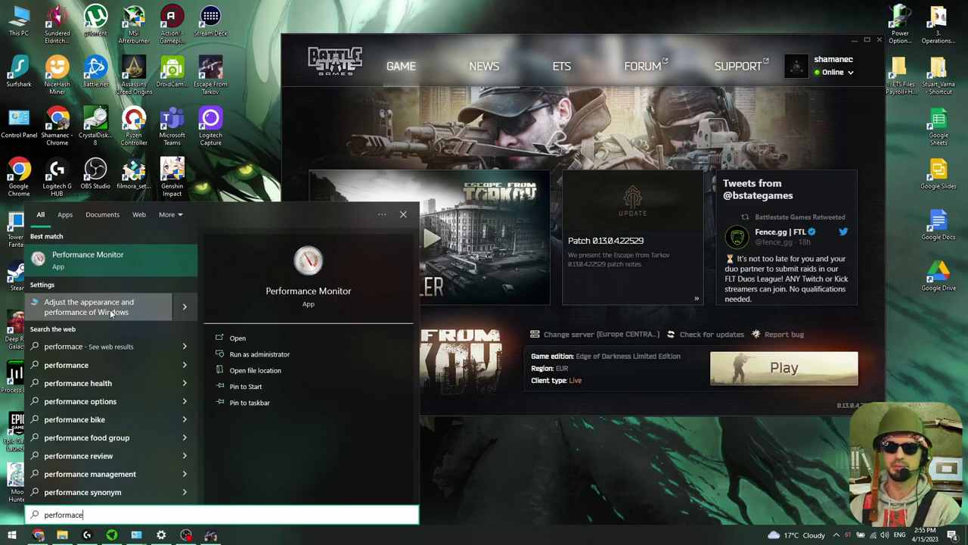
pyautogui.click(111, 311)
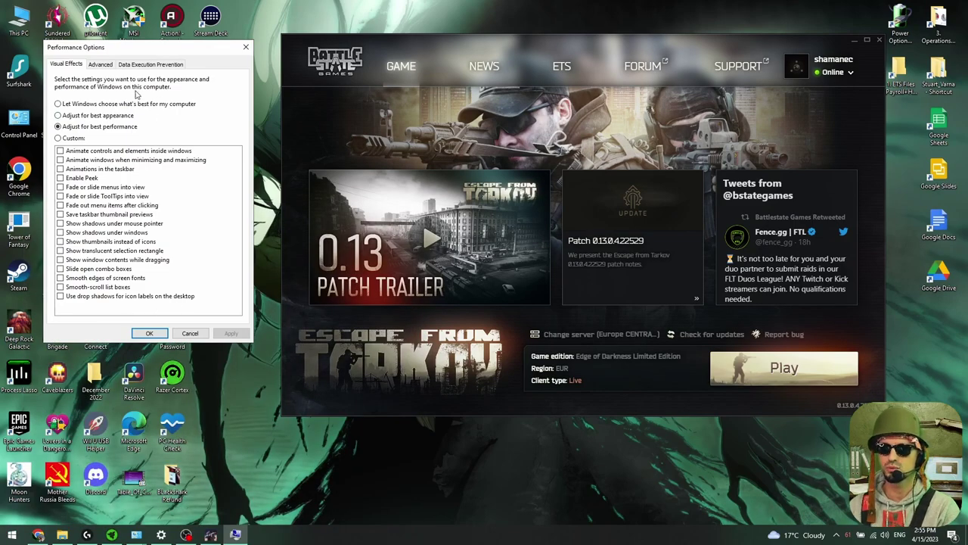
pyautogui.click(101, 65)
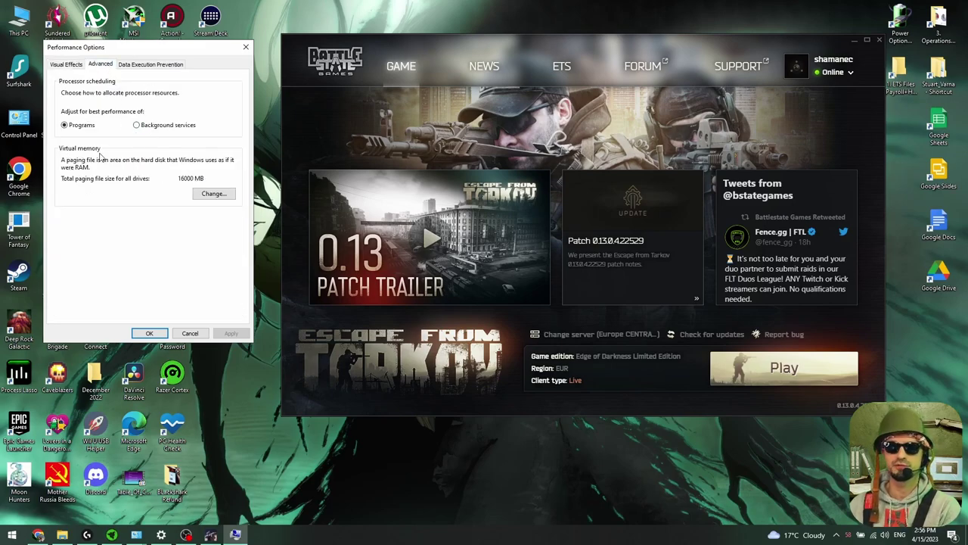
pyautogui.click(204, 195)
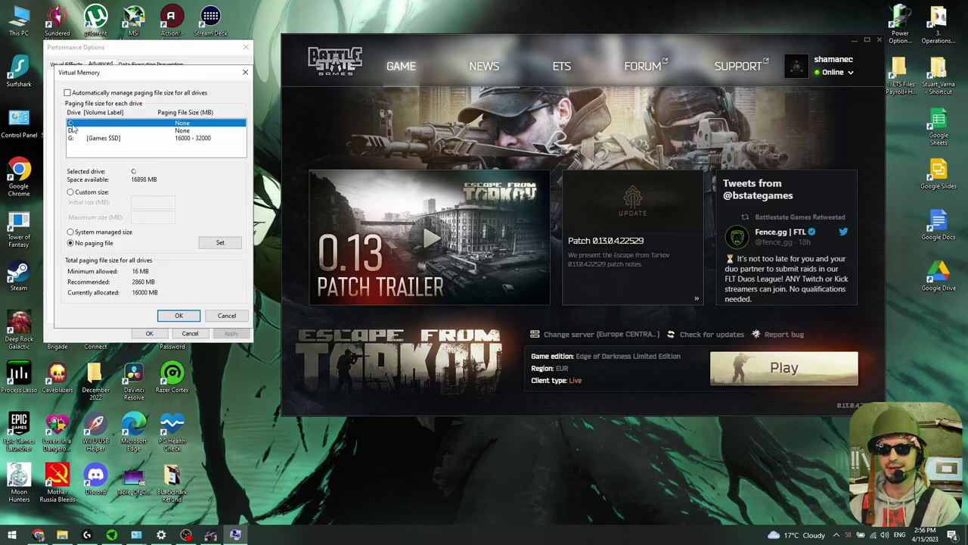
# Step: Give Games SSD (G:) a custom paging file of 16000–32000 MB and apply it
pyautogui.click(96, 131)
pyautogui.click(106, 124)
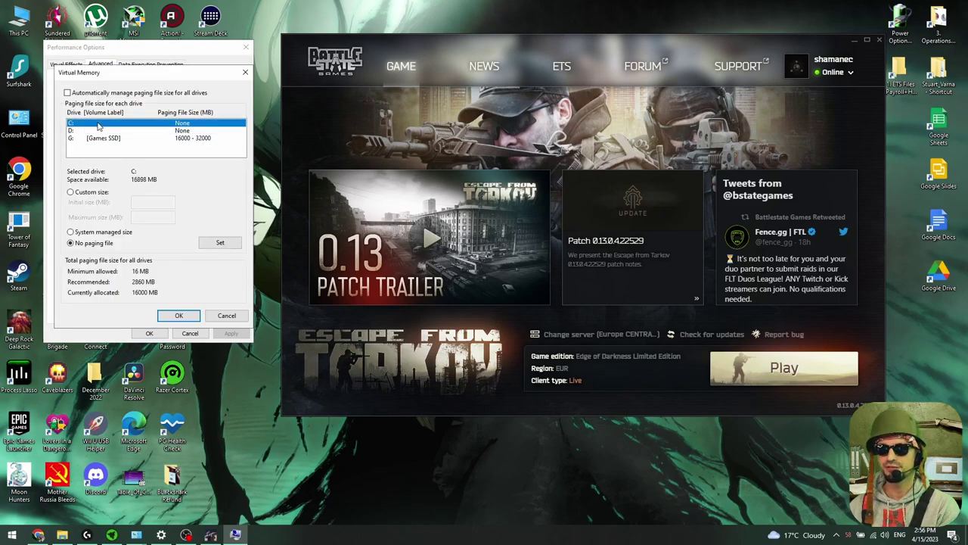
pyautogui.click(108, 139)
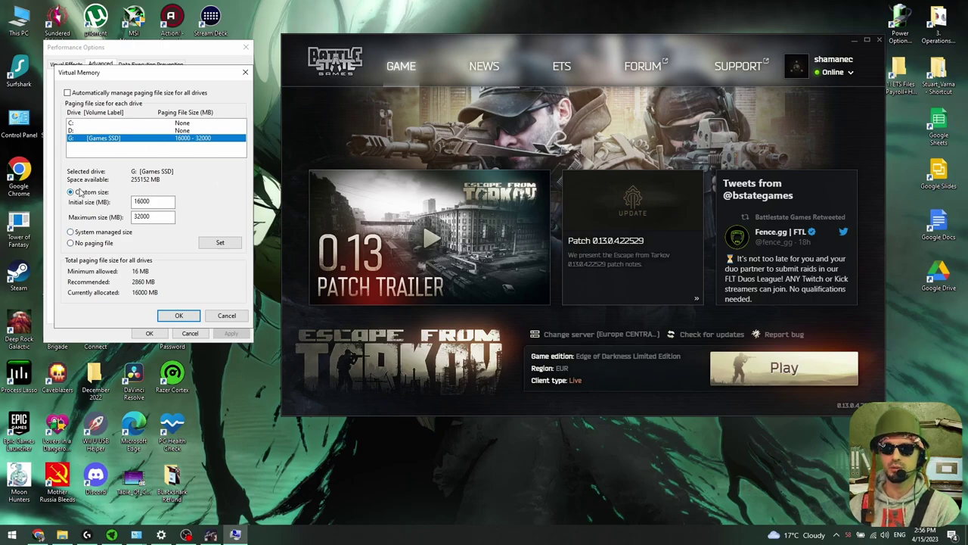
pyautogui.moveTo(174, 202); pyautogui.dragTo(131, 202)
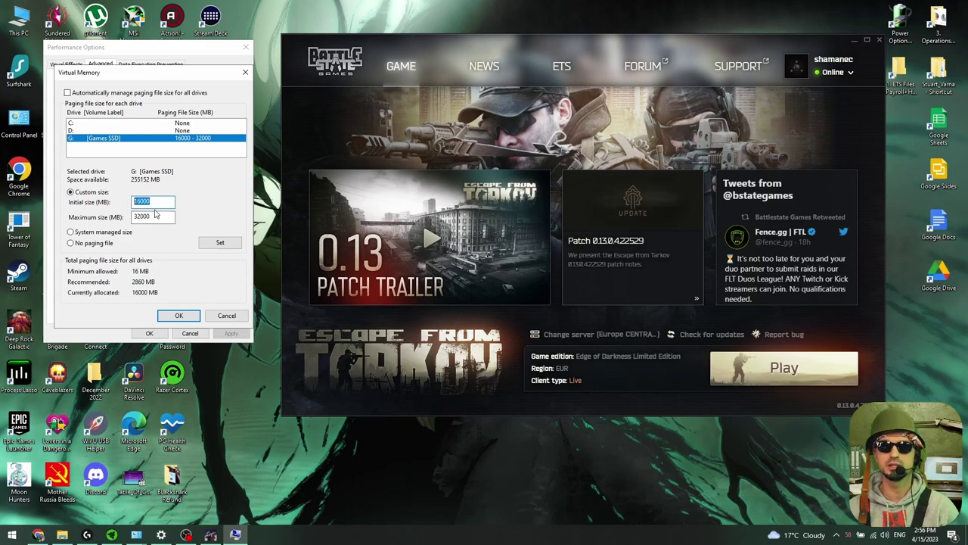
pyautogui.click(218, 242)
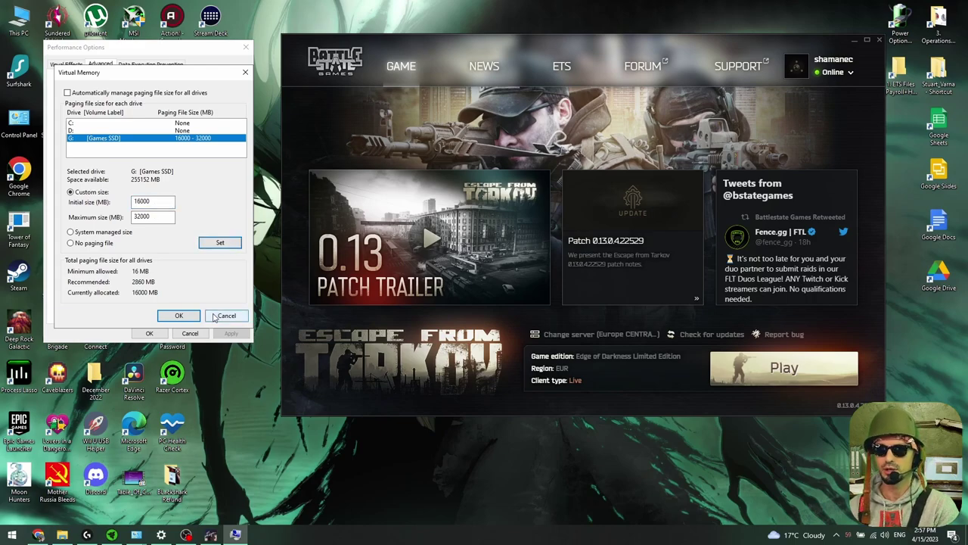
pyautogui.click(179, 315)
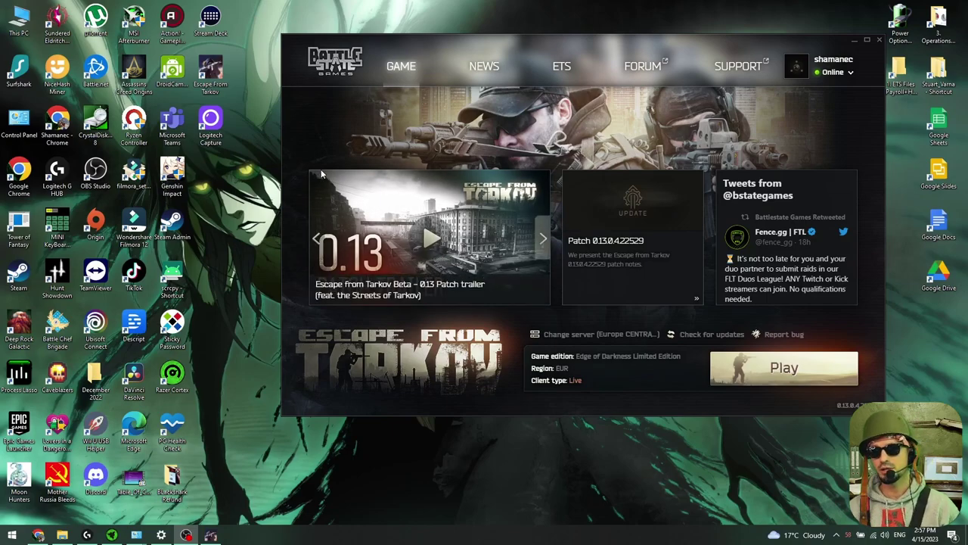
# Step: Press Play in the Battlestate Games Launcher to start Escape From Tarkov
pyautogui.click(747, 364)
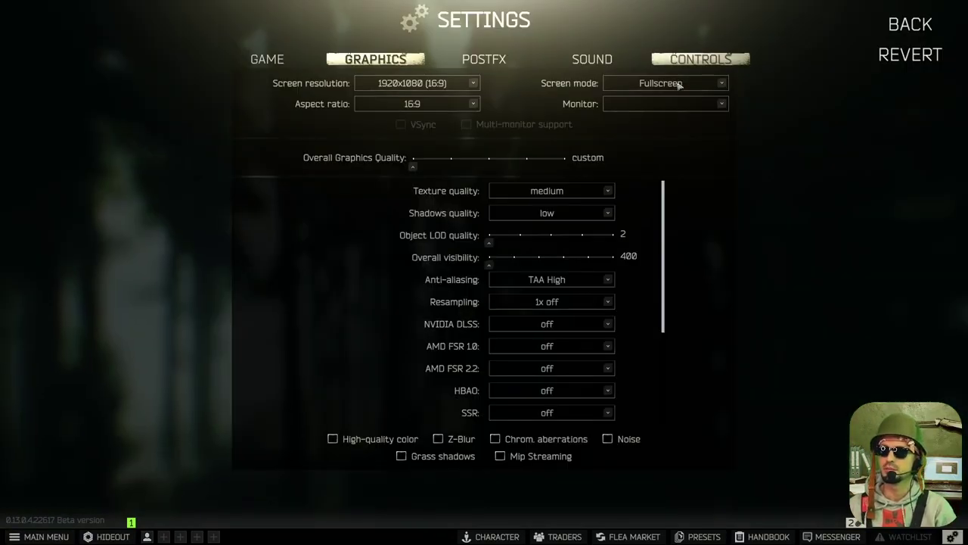
# Step: Keep the screen mode Fullscreen and set texture quality to medium
pyautogui.click(657, 84)
pyautogui.click(665, 99)
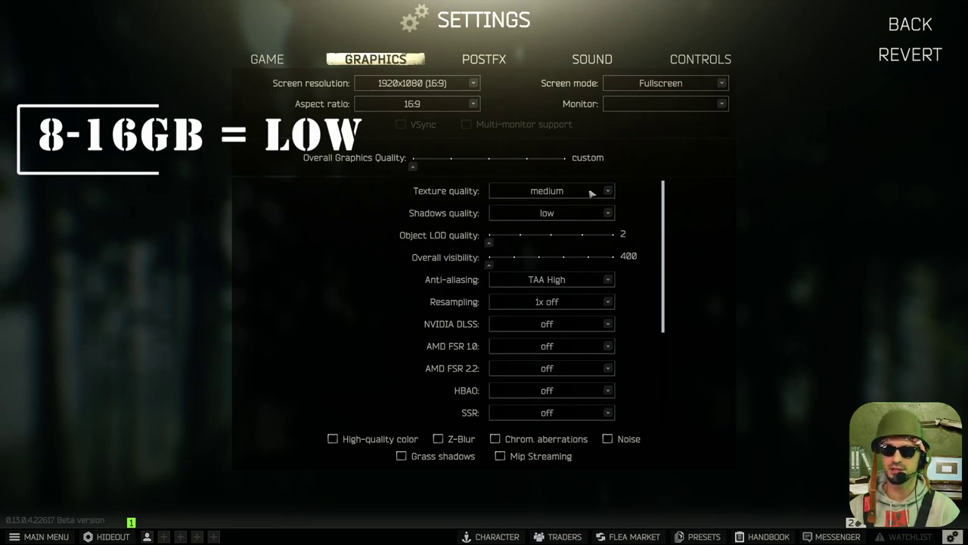
pyautogui.click(592, 193)
pyautogui.click(553, 205)
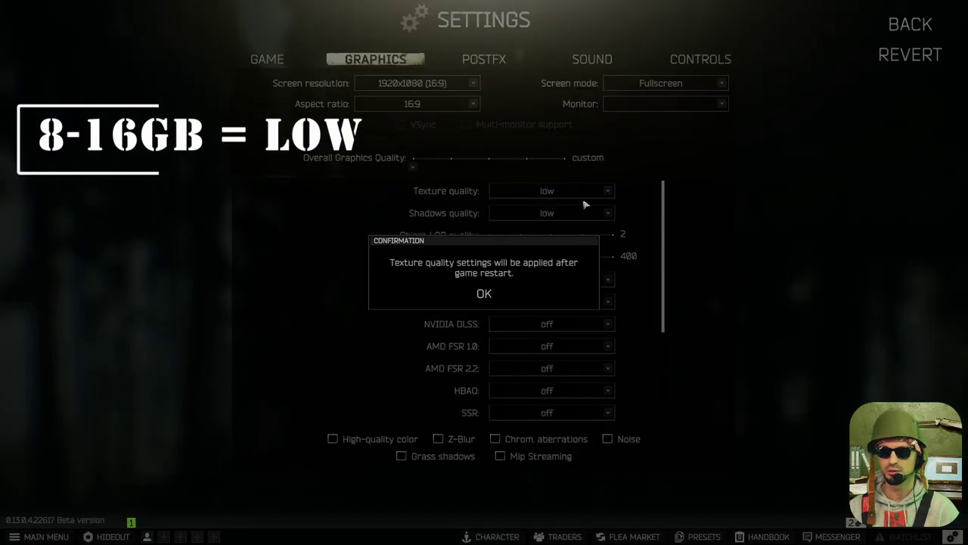
pyautogui.click(484, 294)
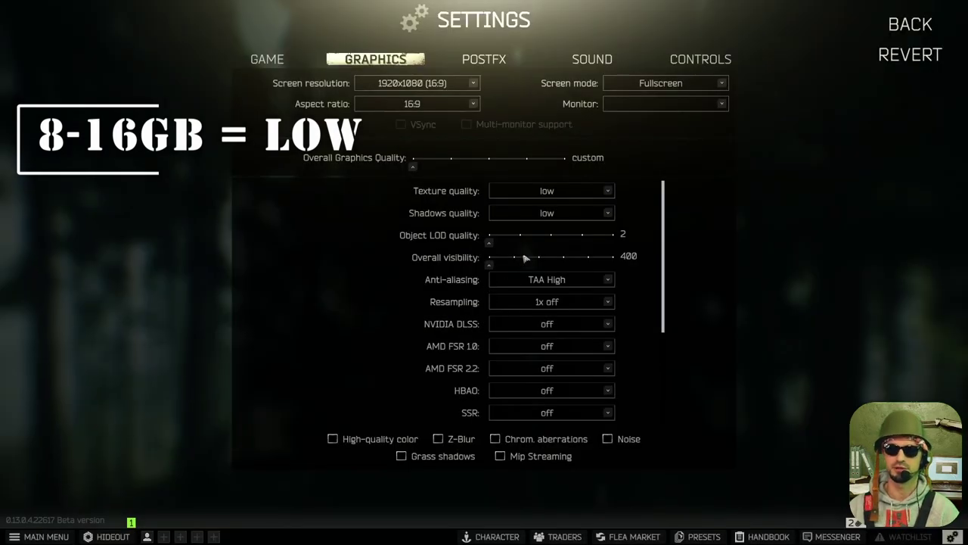
pyautogui.click(559, 194)
pyautogui.click(560, 219)
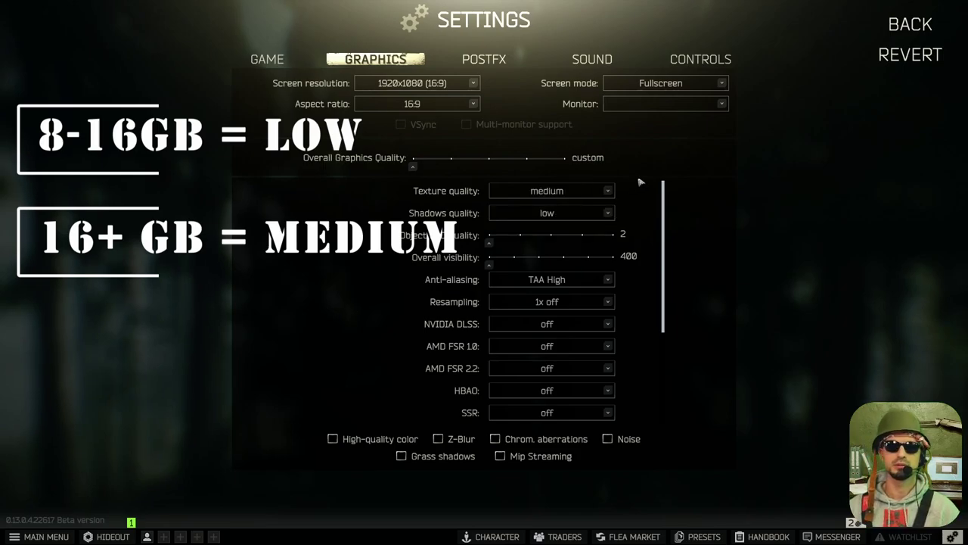
pyautogui.click(601, 195)
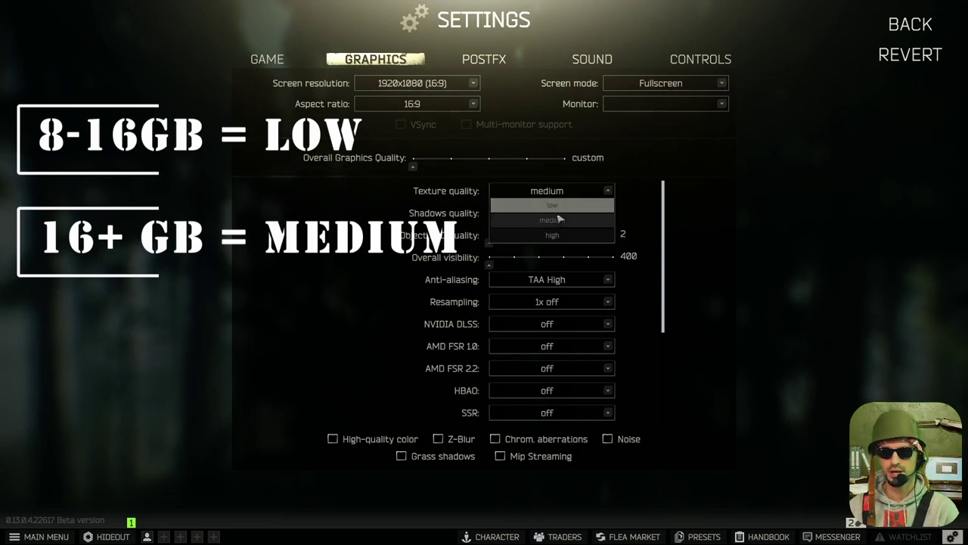
pyautogui.click(600, 193)
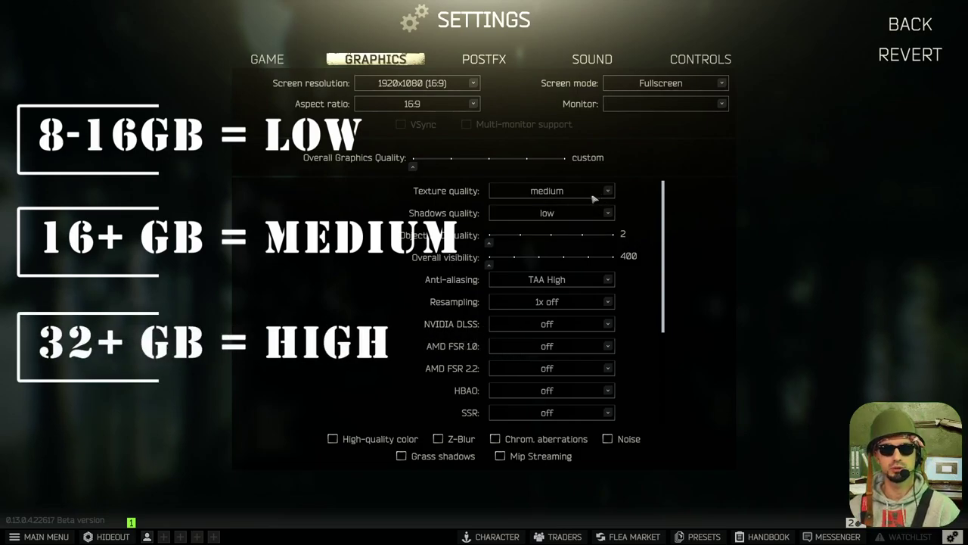
pyautogui.click(592, 193)
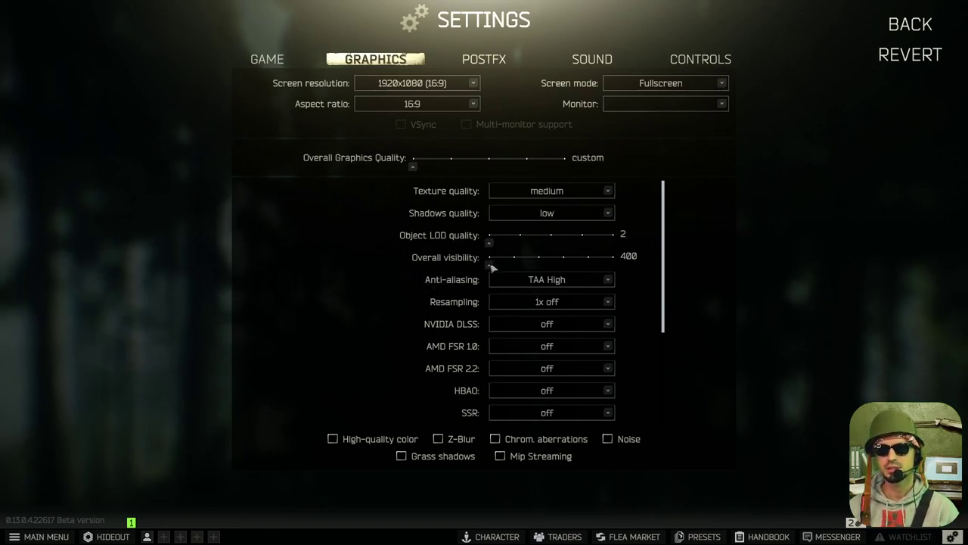
# Step: Keep overall visibility 400 and TAA High anti-aliasing, with NVIDIA DLSS and FSR 2.2 off
pyautogui.moveTo(490, 266)
pyautogui.mouseDown()
pyautogui.moveTo(512, 268)
pyautogui.moveTo(481, 267)
pyautogui.mouseUp()
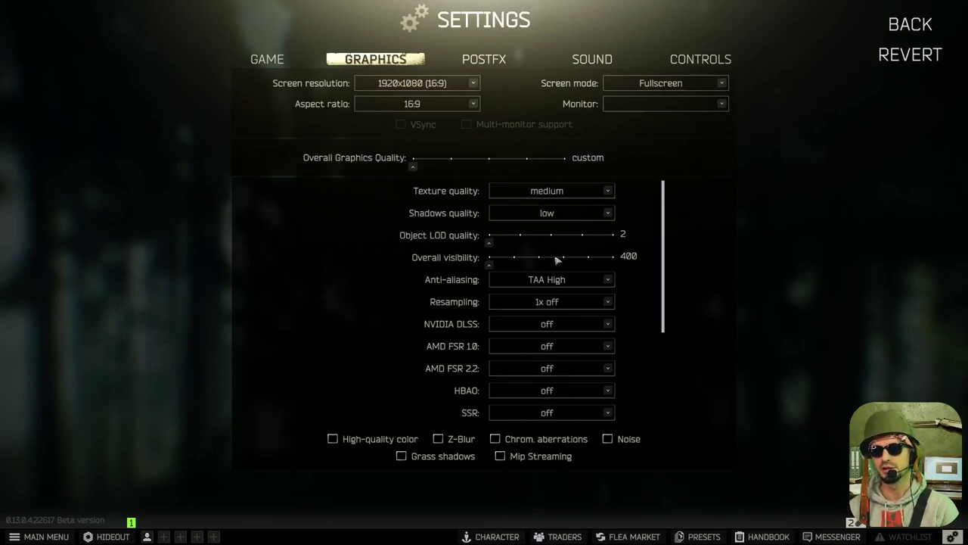
pyautogui.click(593, 281)
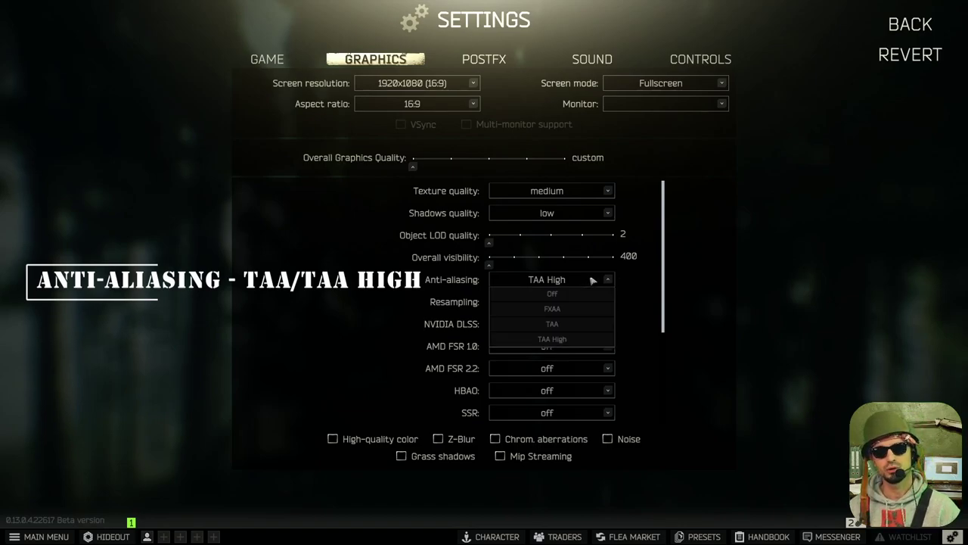
pyautogui.click(555, 339)
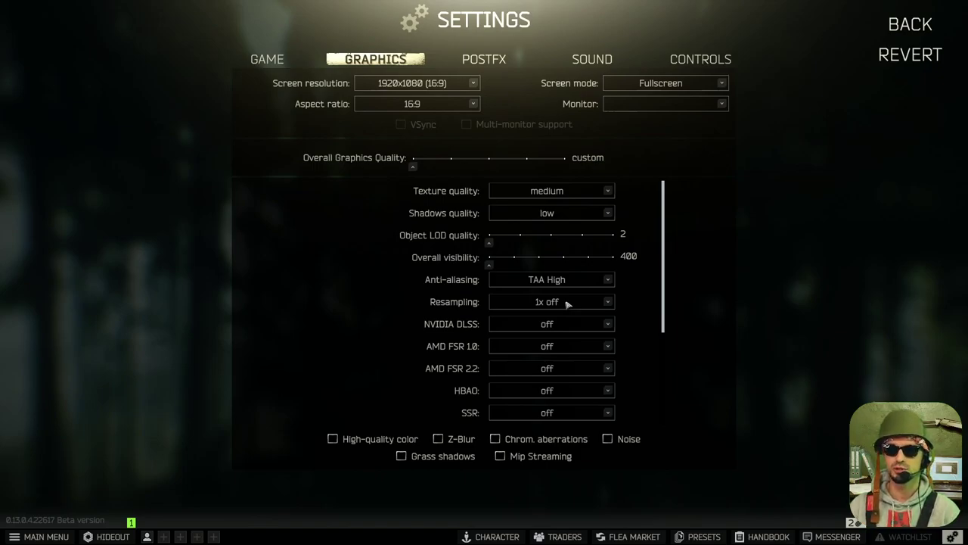
pyautogui.click(567, 324)
pyautogui.click(564, 331)
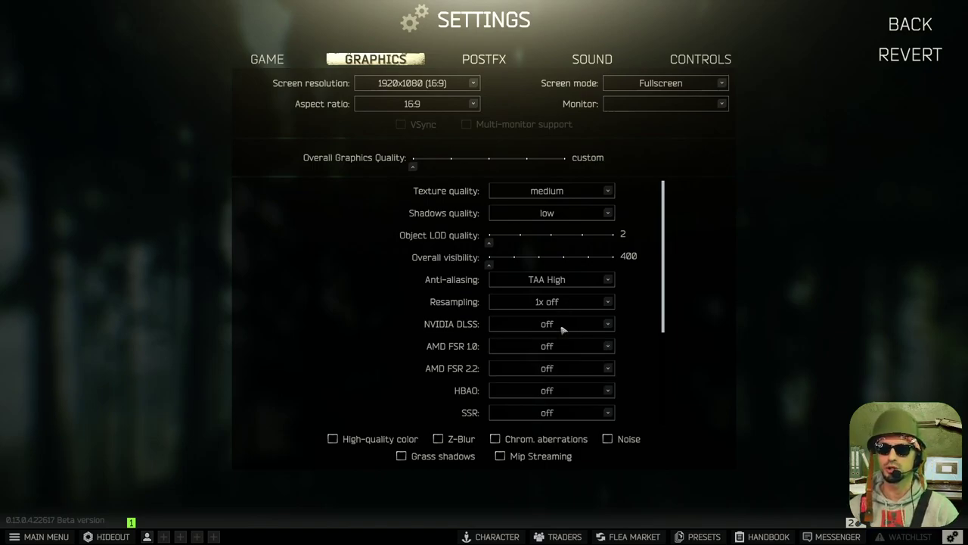
pyautogui.click(550, 369)
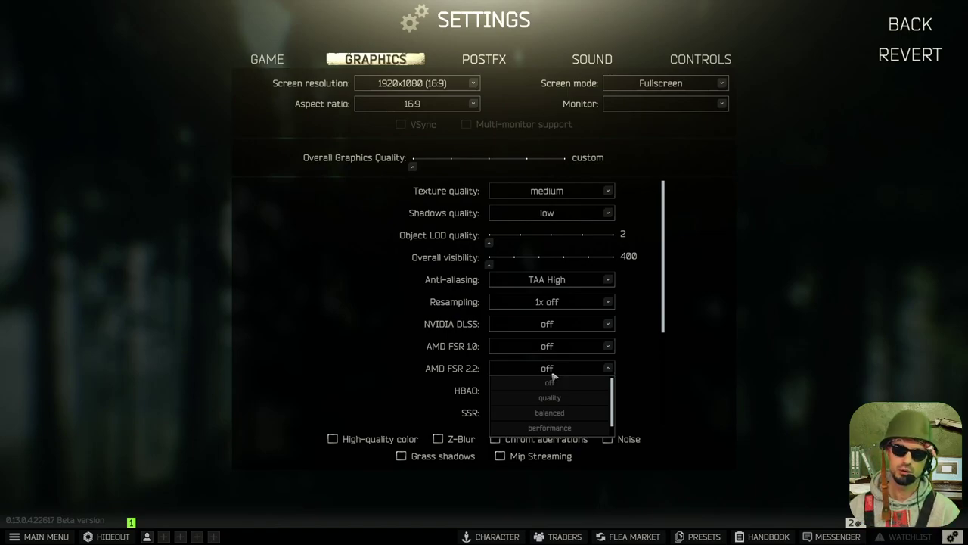
pyautogui.click(561, 324)
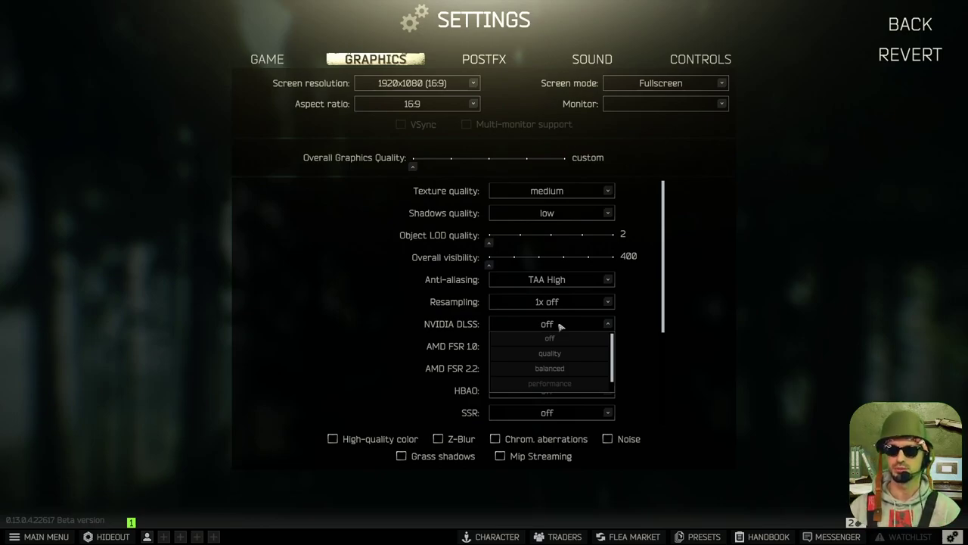
pyautogui.click(561, 321)
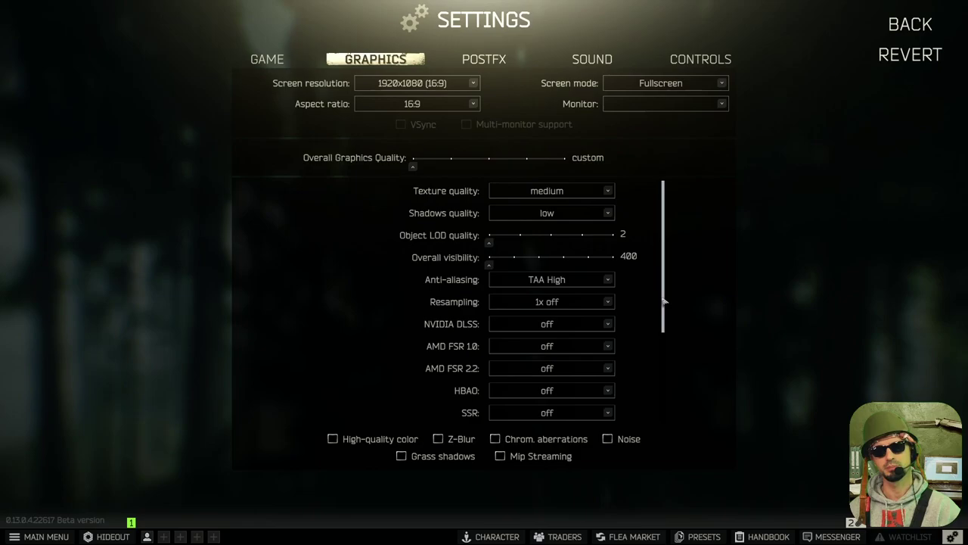
# Step: Scroll the Graphics list to confirm anisotropic filtering off and Reflex on + boost, then open Sound
pyautogui.scroll(-4, 663, 283)
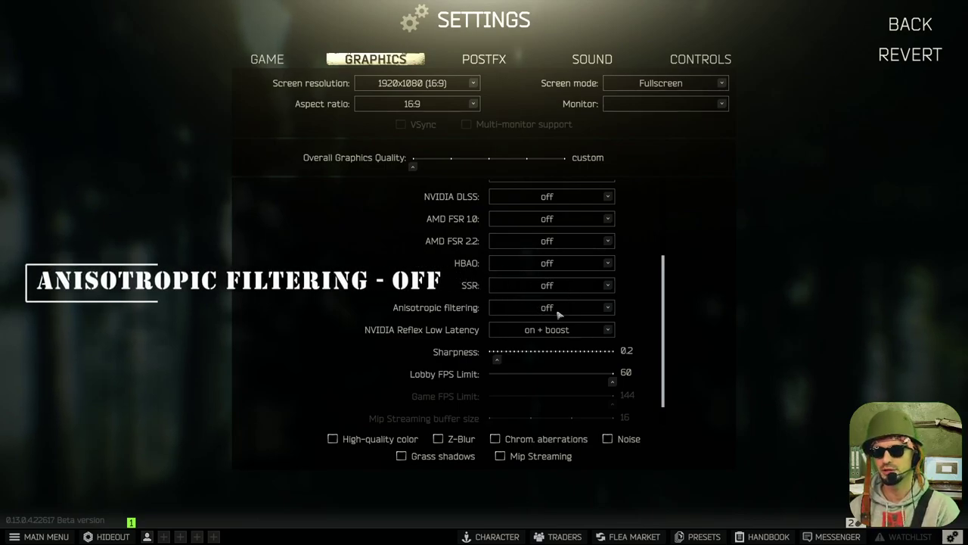
pyautogui.scroll(-1, 555, 314)
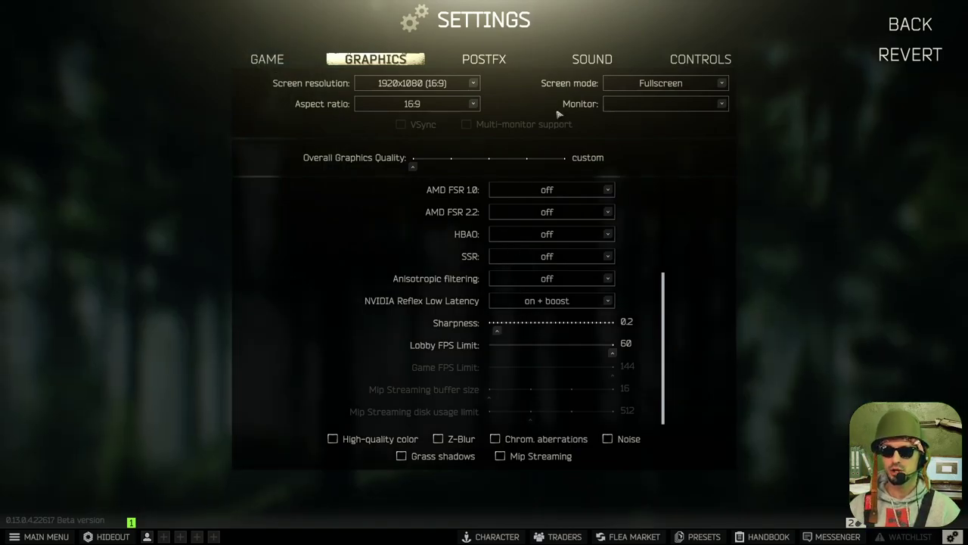
pyautogui.click(582, 63)
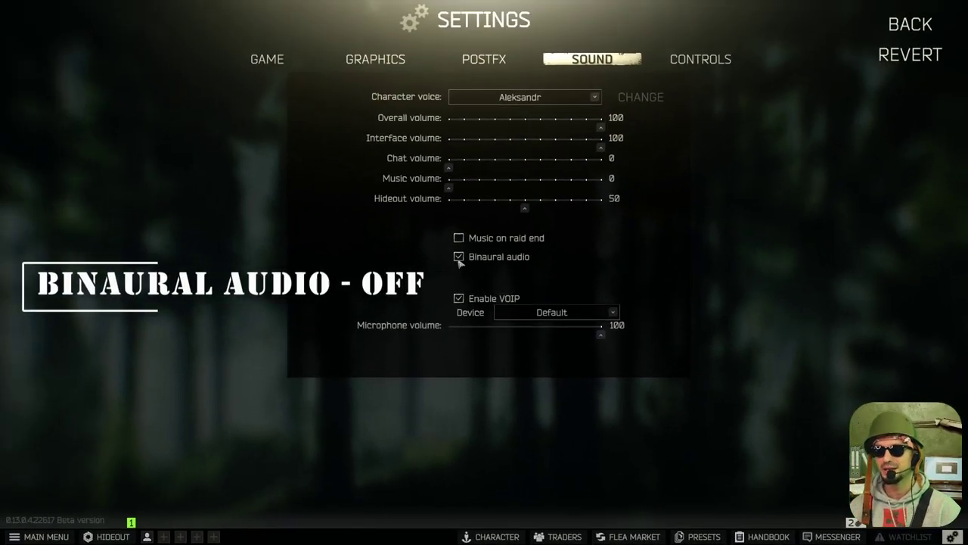
# Step: Untick Binaural audio and leave Settings with Esc
pyautogui.click(458, 258)
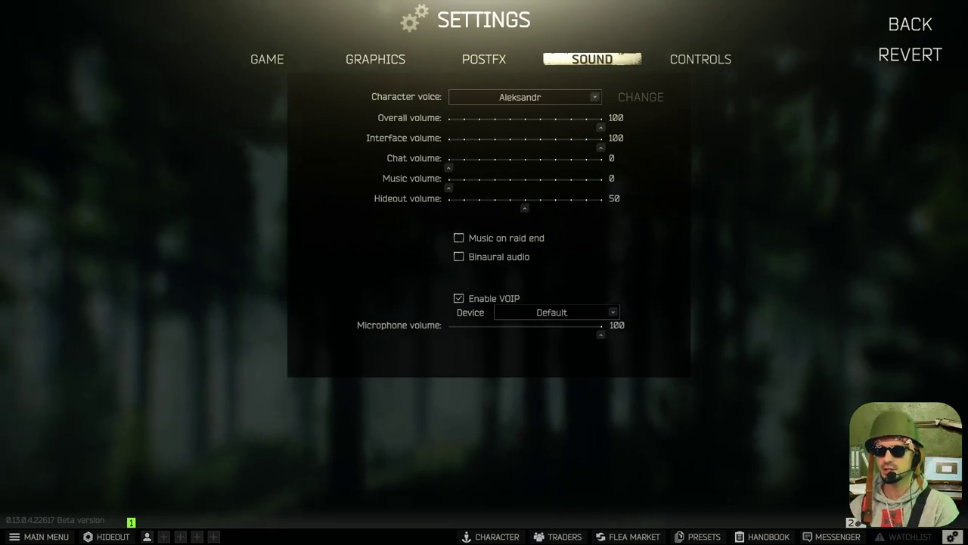
pyautogui.press('Escape')
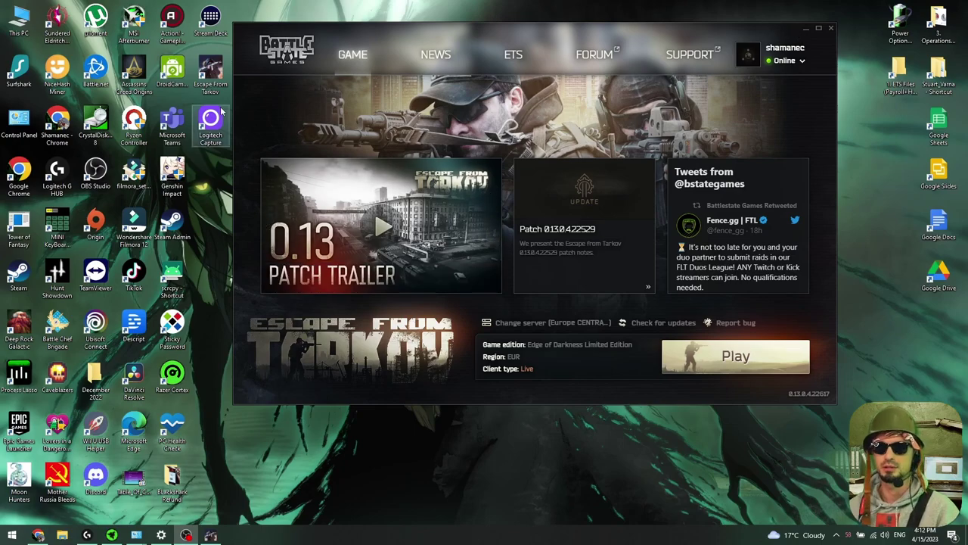
# Step: In G:\Escape From Tarkov, disable fullscreen optimizations for EscapeFromTarkov.exe and apply
pyautogui.doubleClick(18, 21)
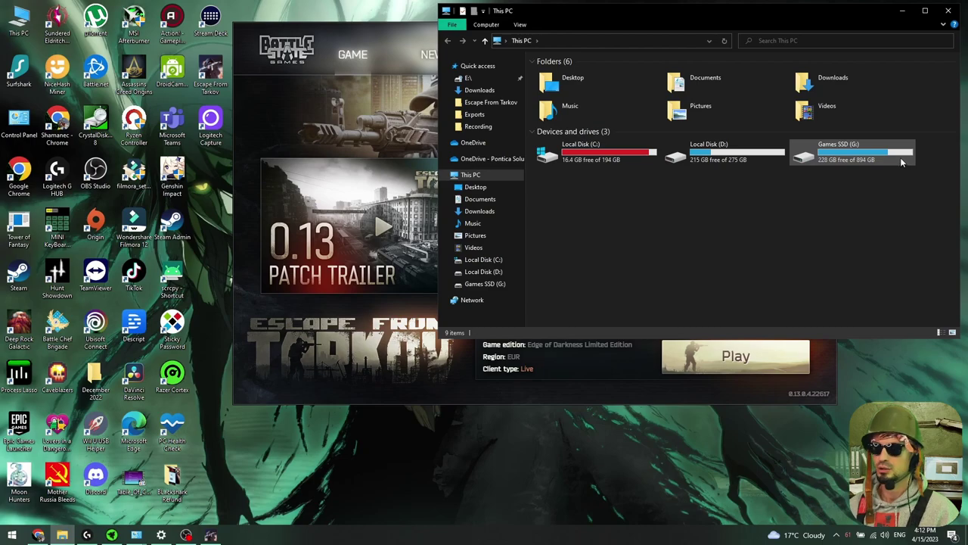
pyautogui.doubleClick(828, 151)
pyautogui.moveTo(744, 24); pyautogui.dragTo(494, 67)
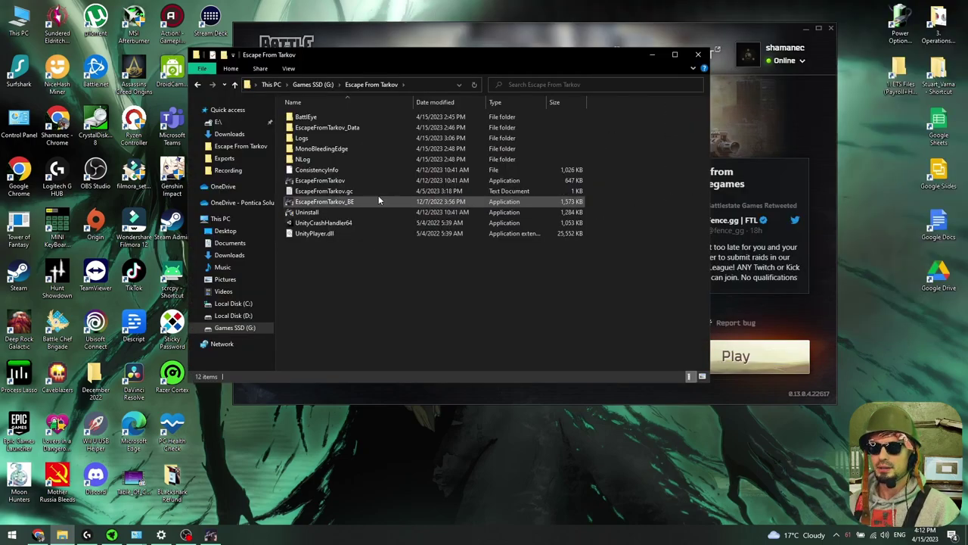
pyautogui.click(331, 184)
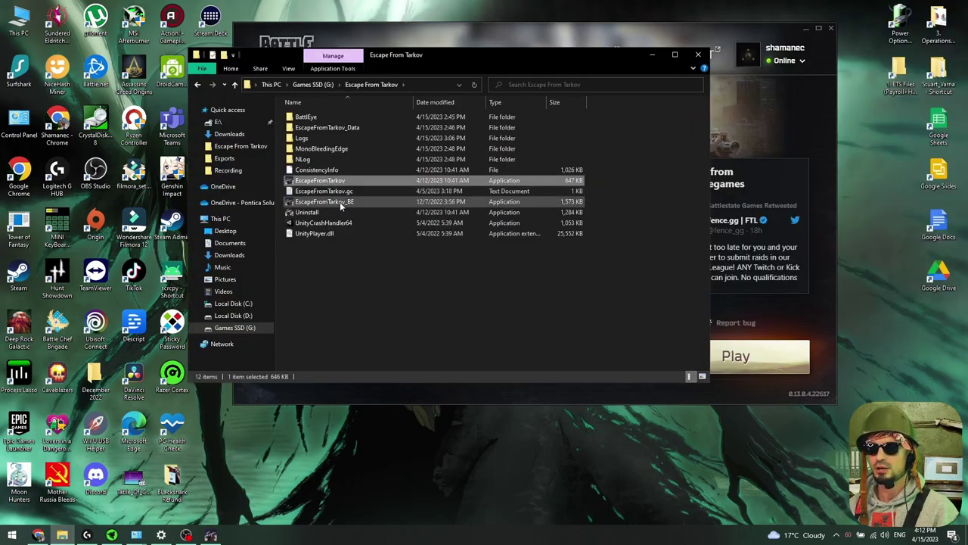
pyautogui.click(344, 202)
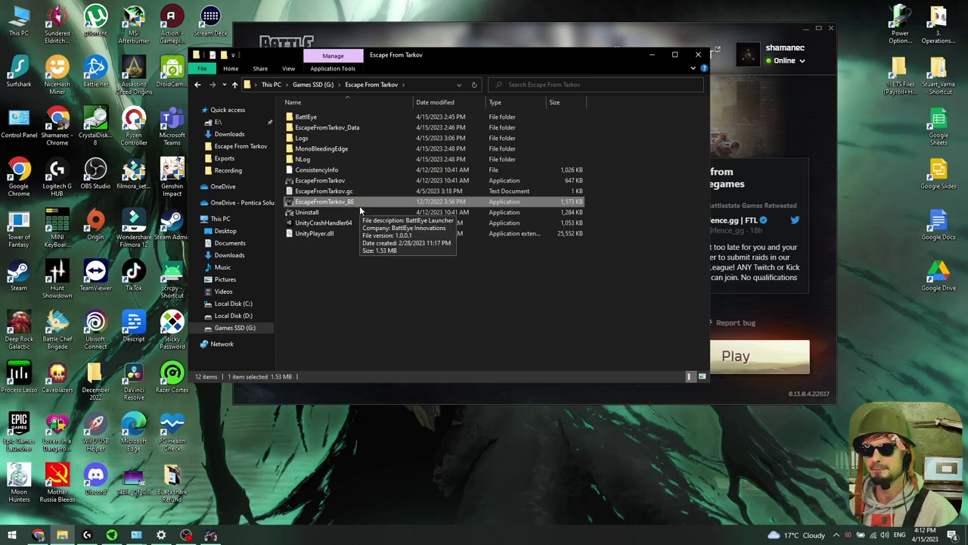
pyautogui.rightClick(334, 182)
pyautogui.click(359, 440)
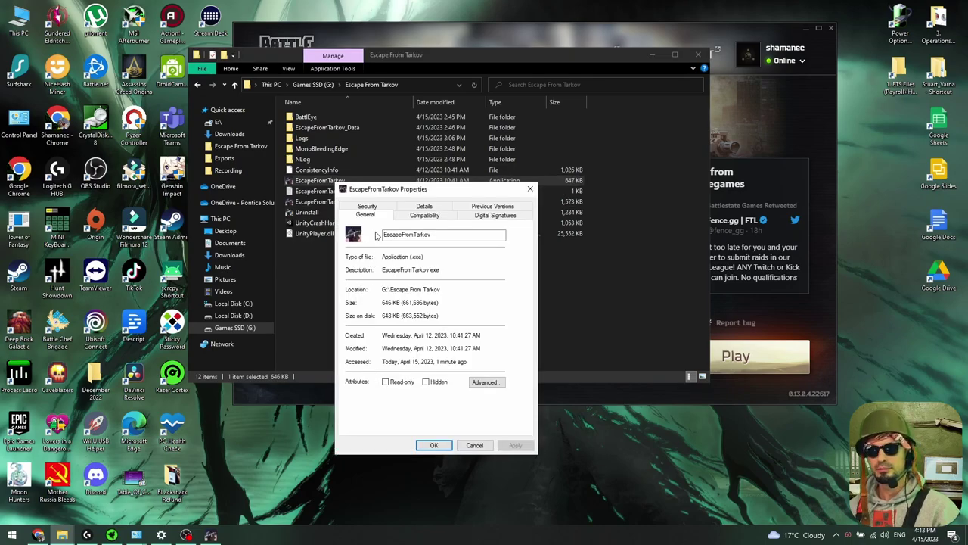
pyautogui.click(444, 221)
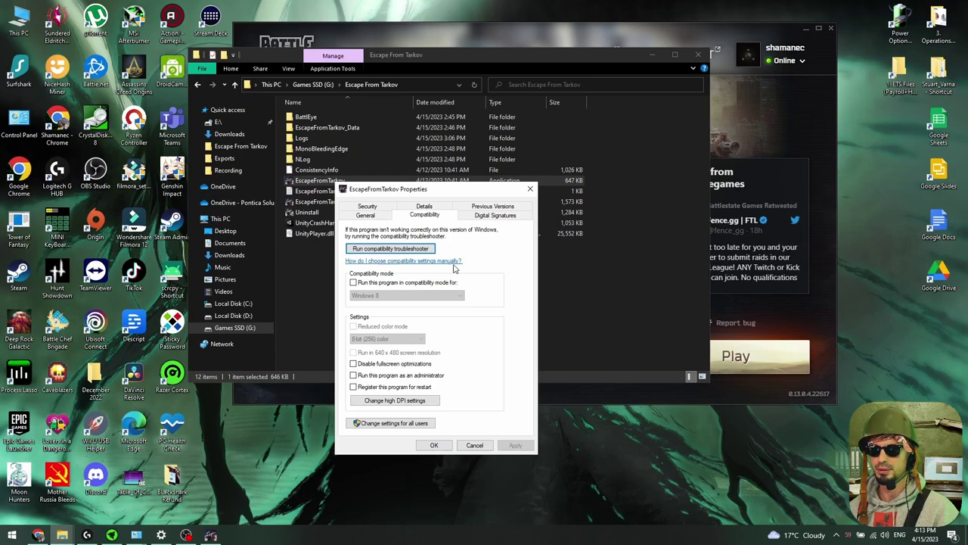
pyautogui.click(354, 364)
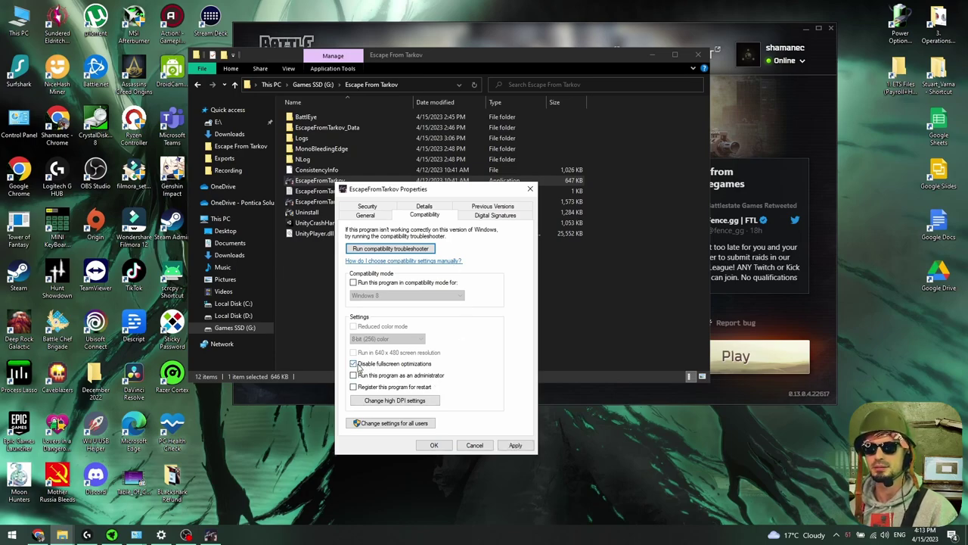
pyautogui.moveTo(439, 189); pyautogui.dragTo(441, 110)
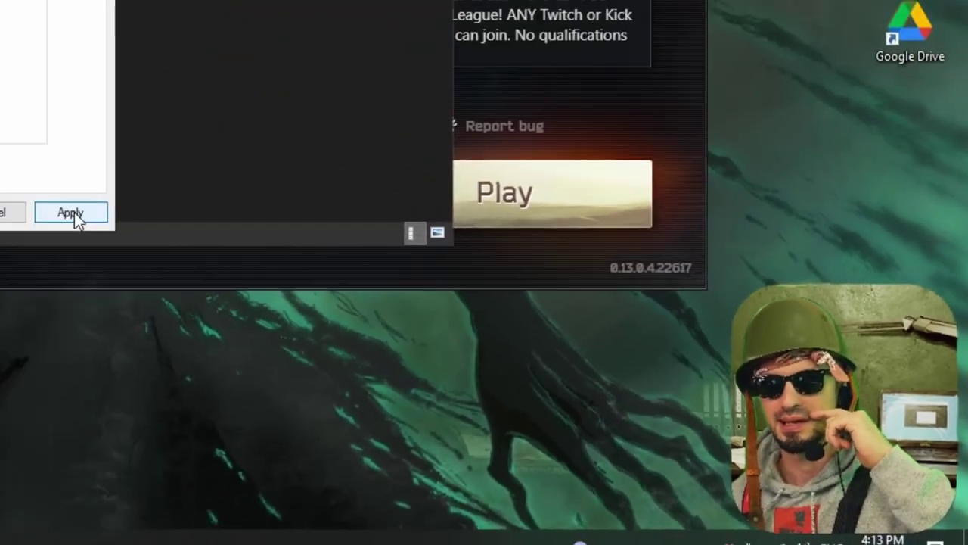
pyautogui.click(436, 366)
# Step: Disable fullscreen optimizations for EscapeFromTarkov_BE as well, applying and confirming with OK
pyautogui.click(324, 203)
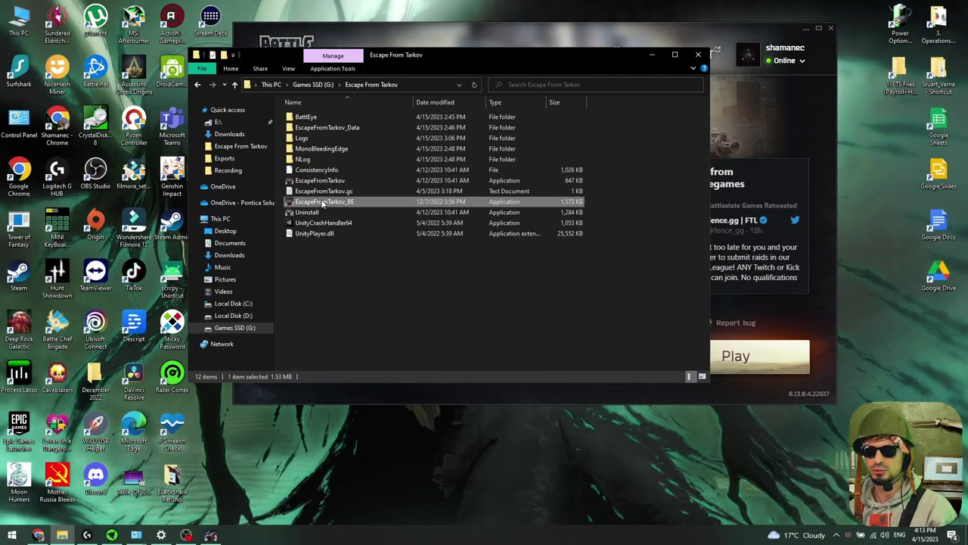
pyautogui.rightClick(324, 203)
pyautogui.click(371, 458)
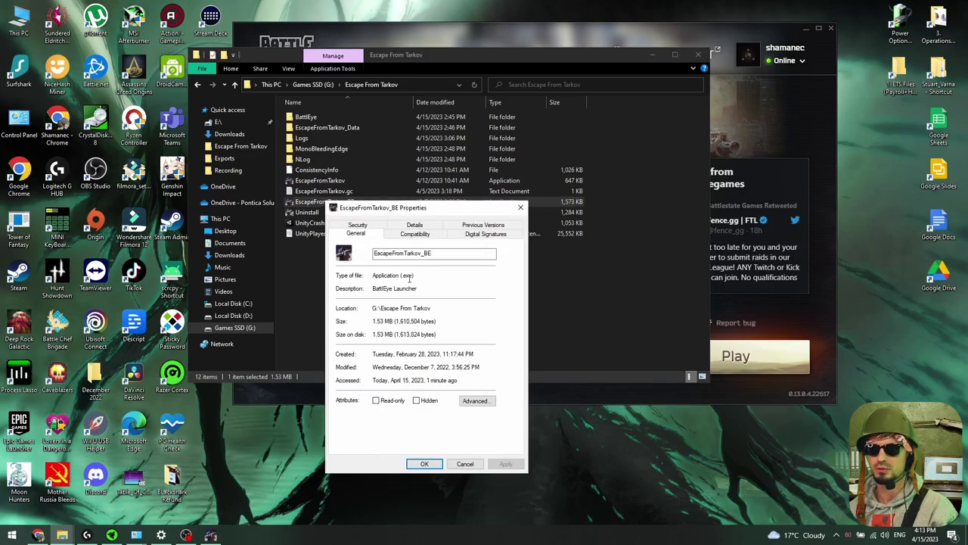
pyautogui.click(424, 235)
pyautogui.click(369, 383)
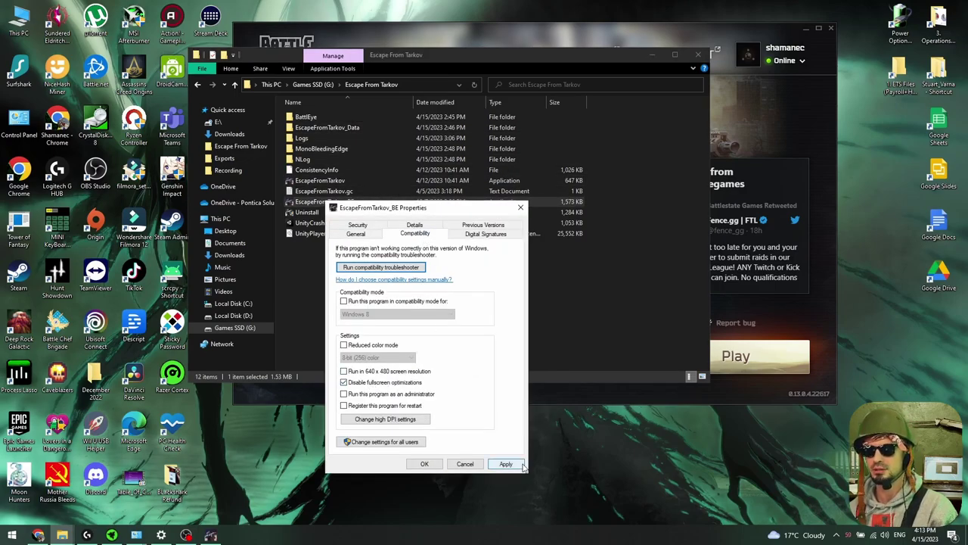
pyautogui.click(505, 463)
pyautogui.click(425, 463)
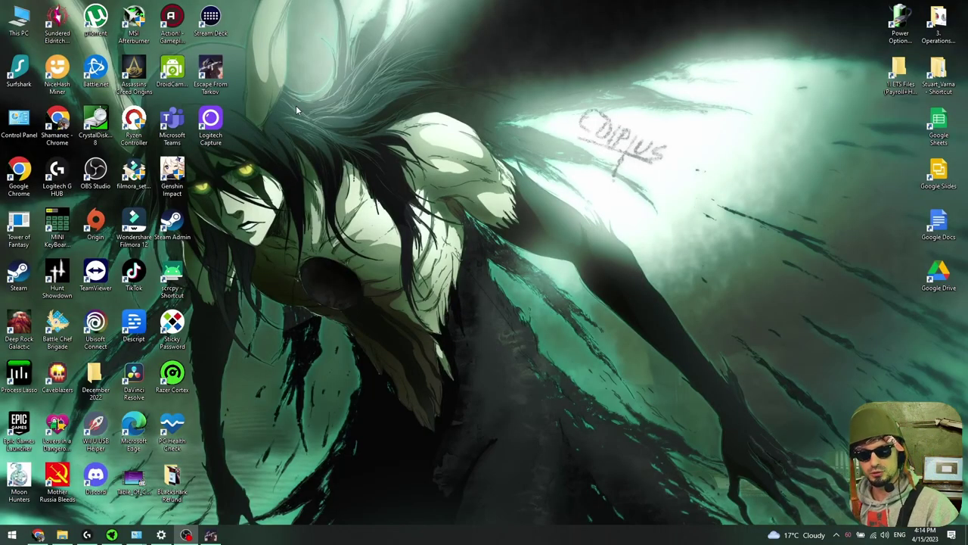
# Step: Download and express-install Game Ready Driver 531.61 from GeForce Experience's Drivers tab
pyautogui.click(836, 535)
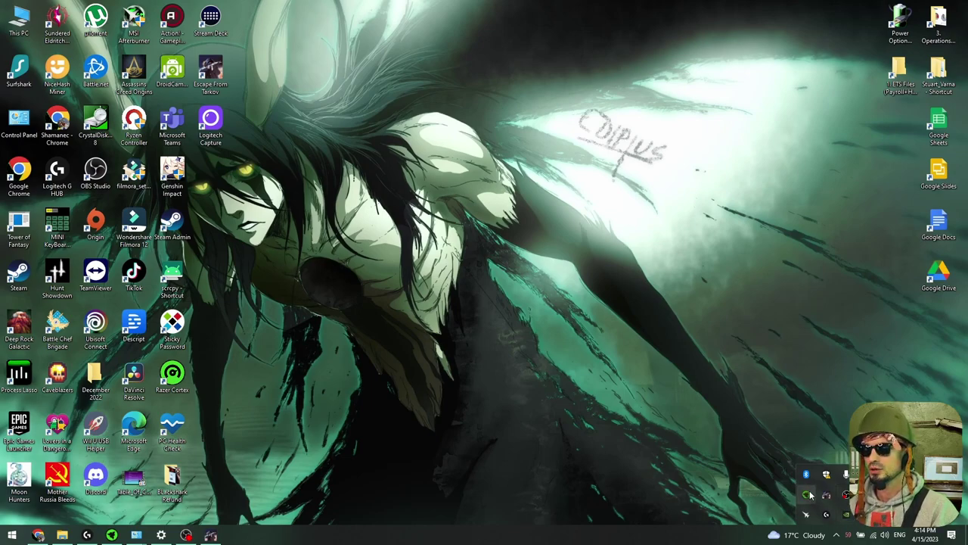
pyautogui.click(9, 535)
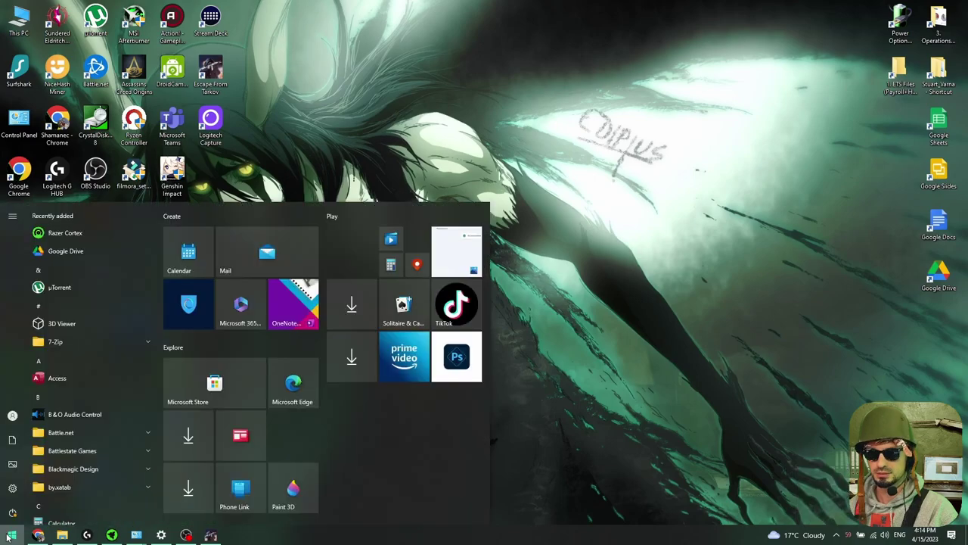
pyautogui.write('experi')
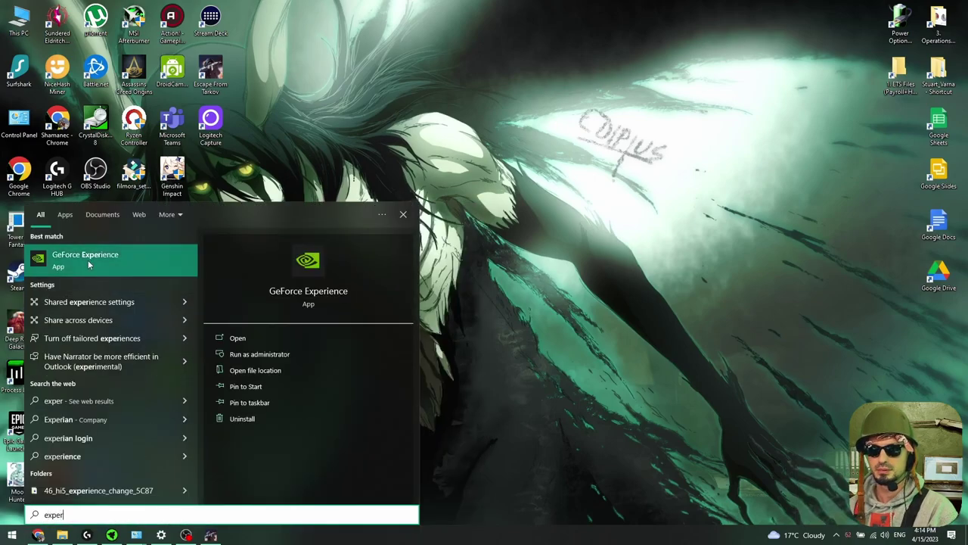
pyautogui.click(88, 259)
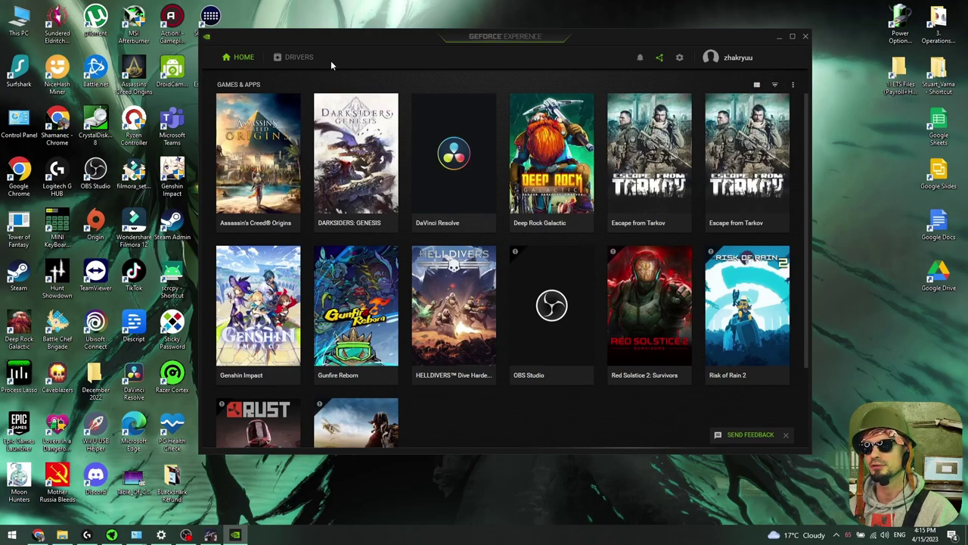
pyautogui.click(298, 56)
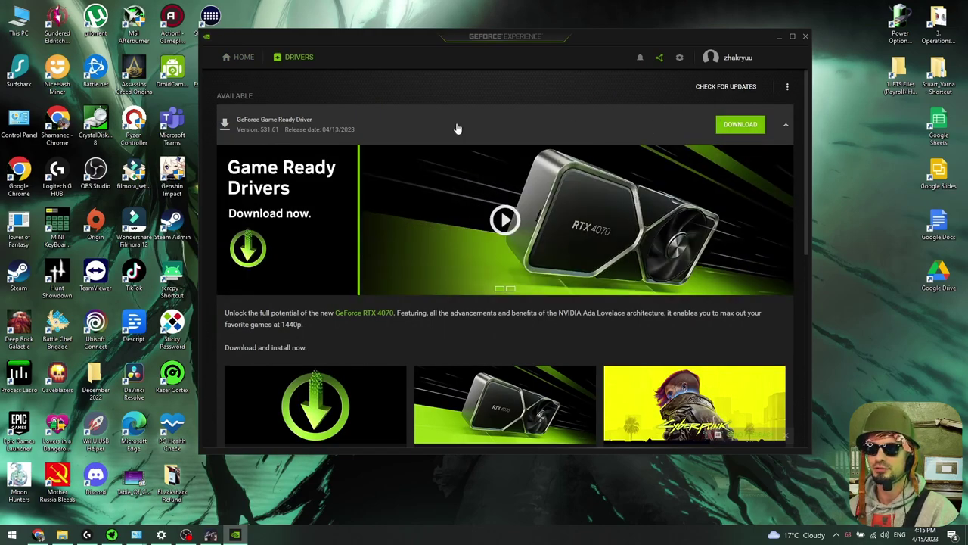
pyautogui.click(740, 124)
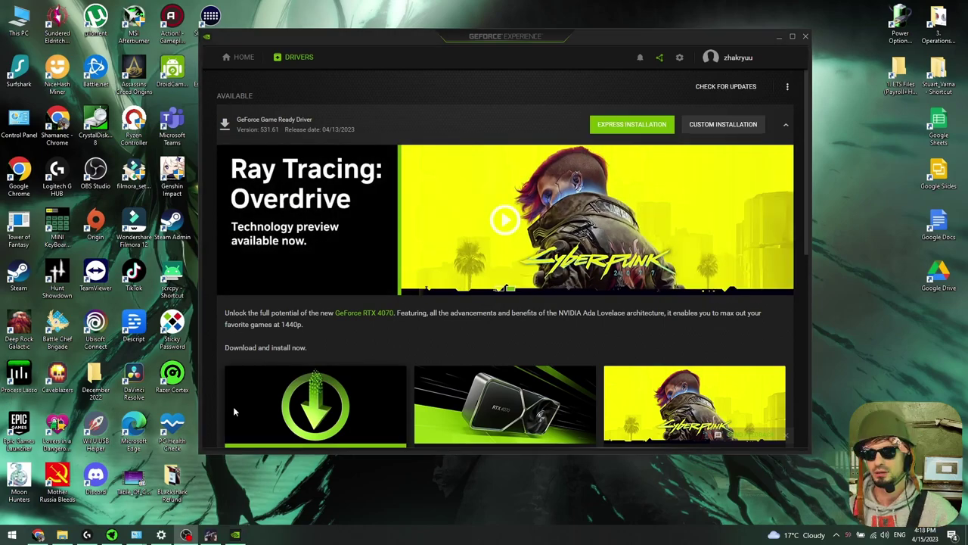
pyautogui.click(625, 127)
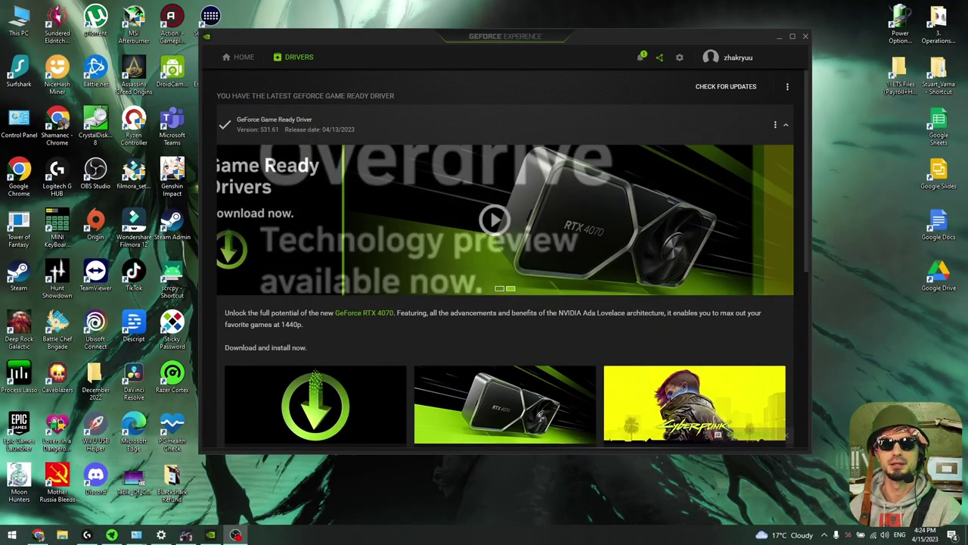
pyautogui.click(779, 37)
# Step: In NVIDIA Control Panel's Manage 3D settings, keep the high-performance NVIDIA processor preferred
pyautogui.rightClick(564, 296)
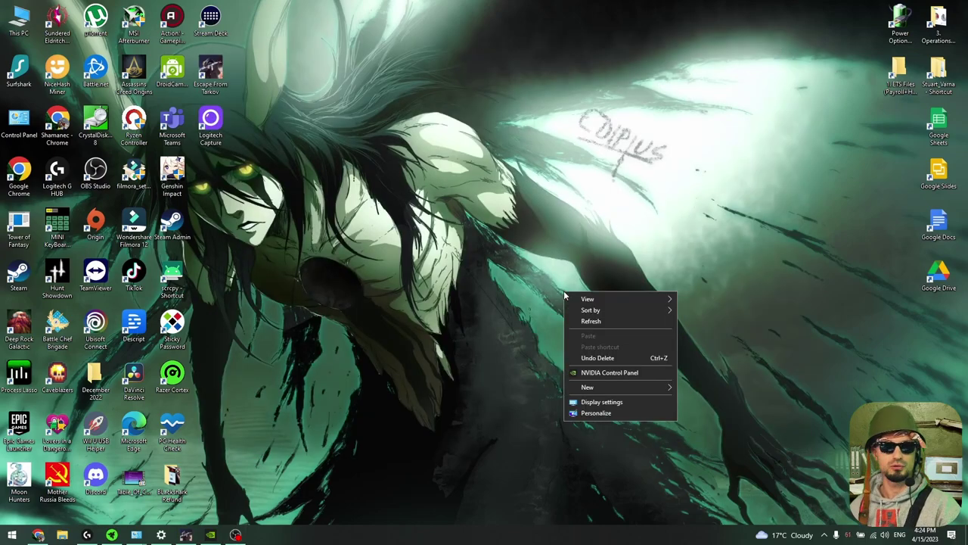
pyautogui.click(824, 534)
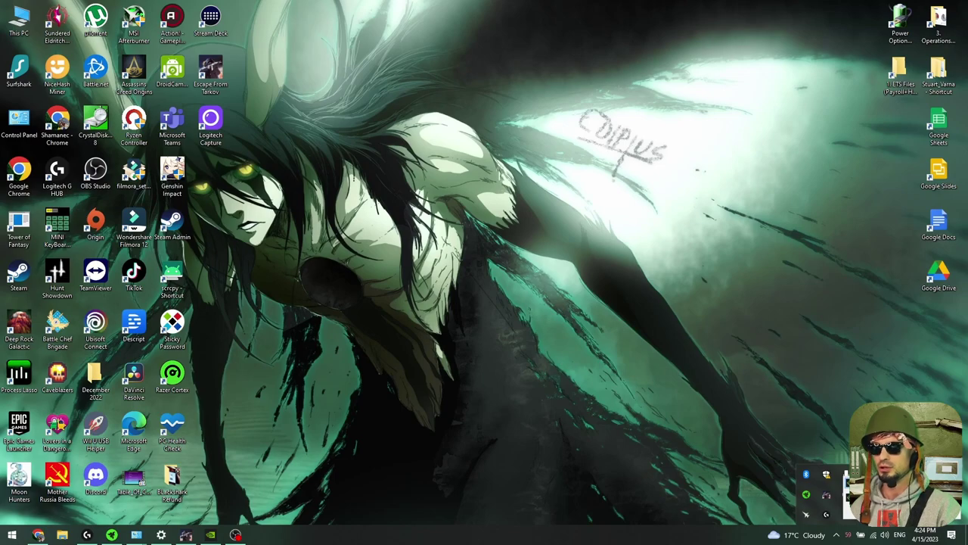
pyautogui.press('Escape')
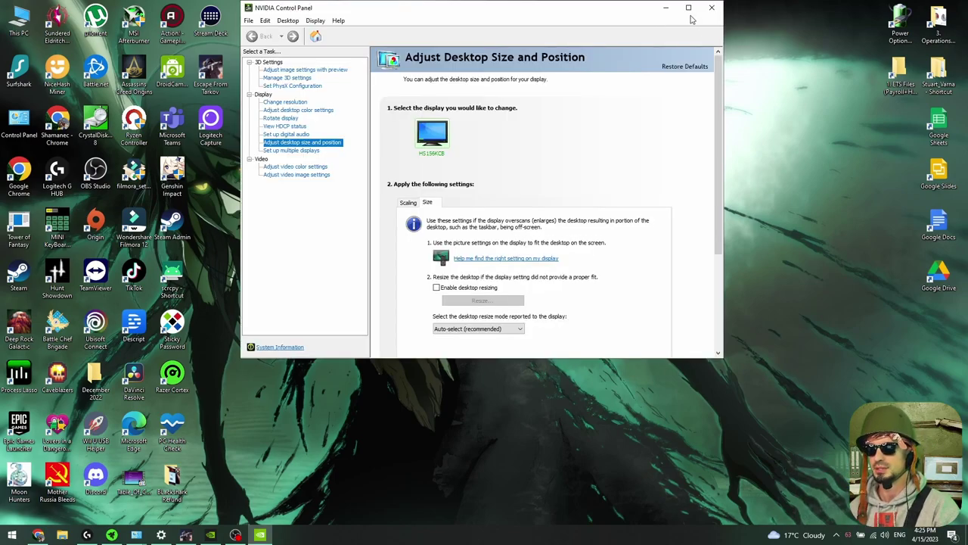
pyautogui.click(690, 7)
pyautogui.click(90, 67)
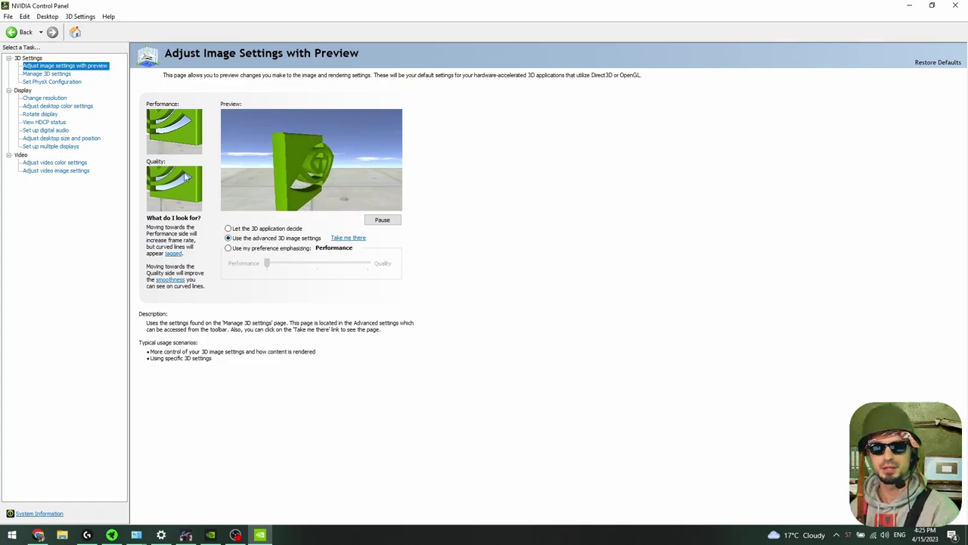
pyautogui.click(53, 74)
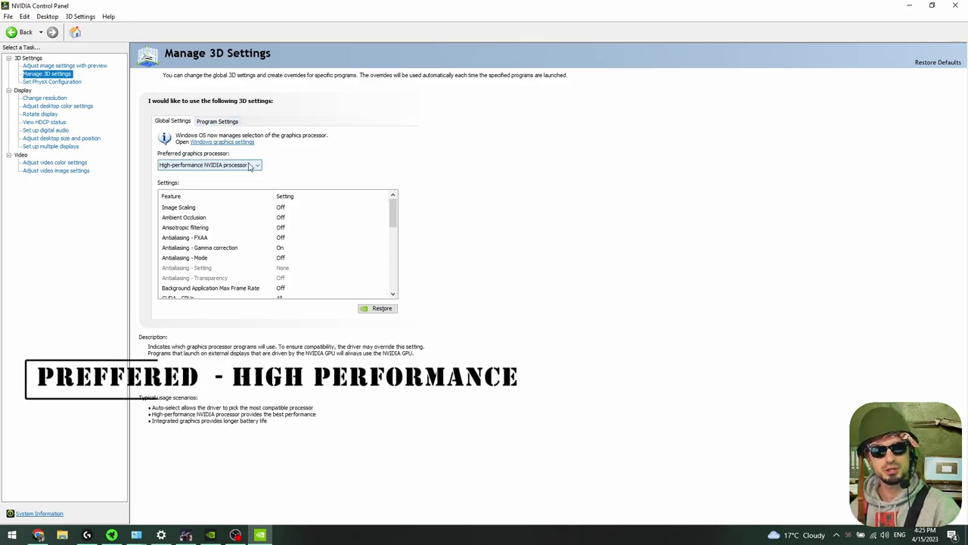
pyautogui.click(250, 167)
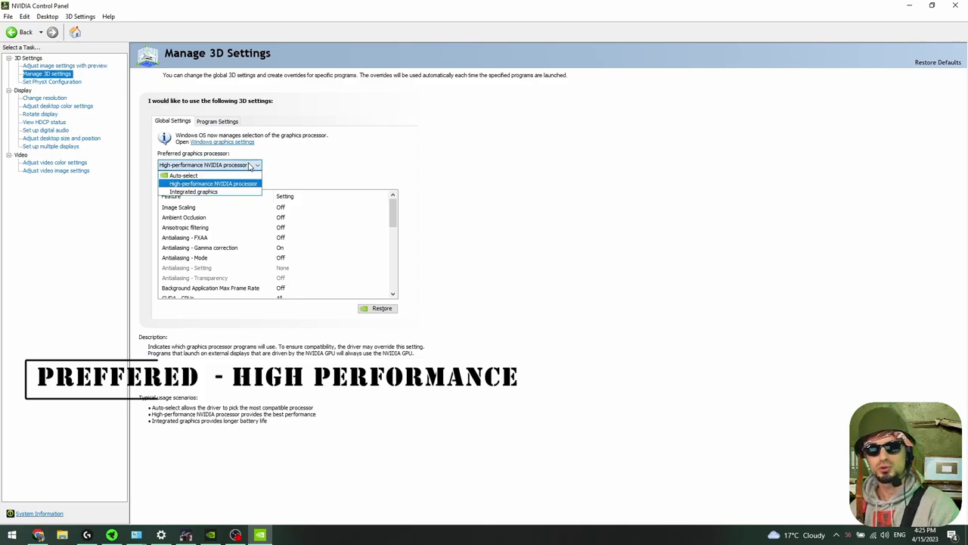
pyautogui.click(227, 183)
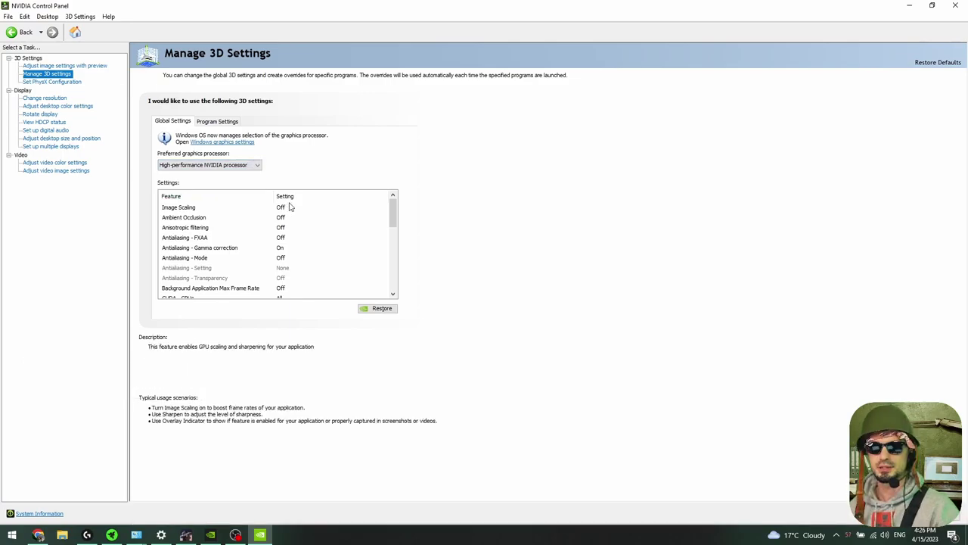
# Step: Turn Image Scaling on and keep Antialiasing – Gamma correction on
pyautogui.click(284, 208)
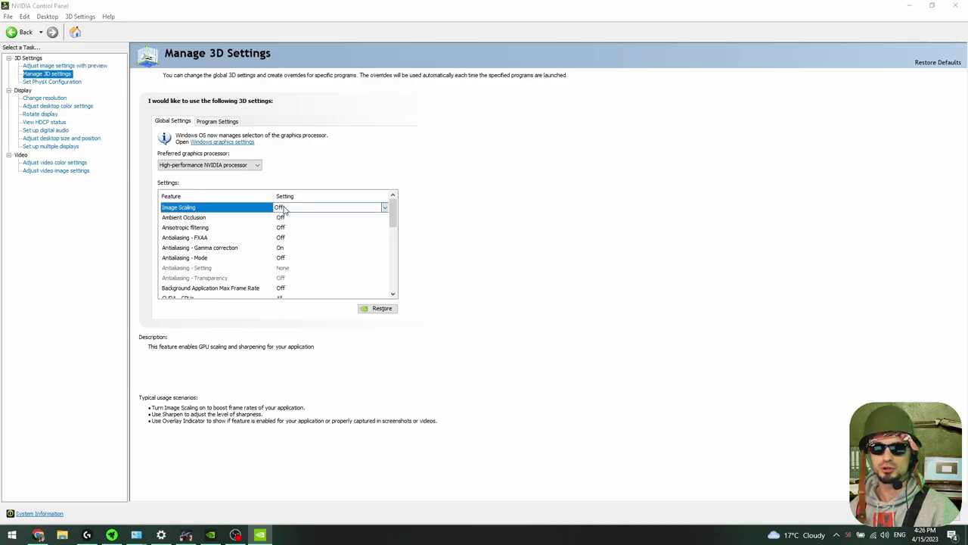
pyautogui.click(284, 208)
pyautogui.click(293, 245)
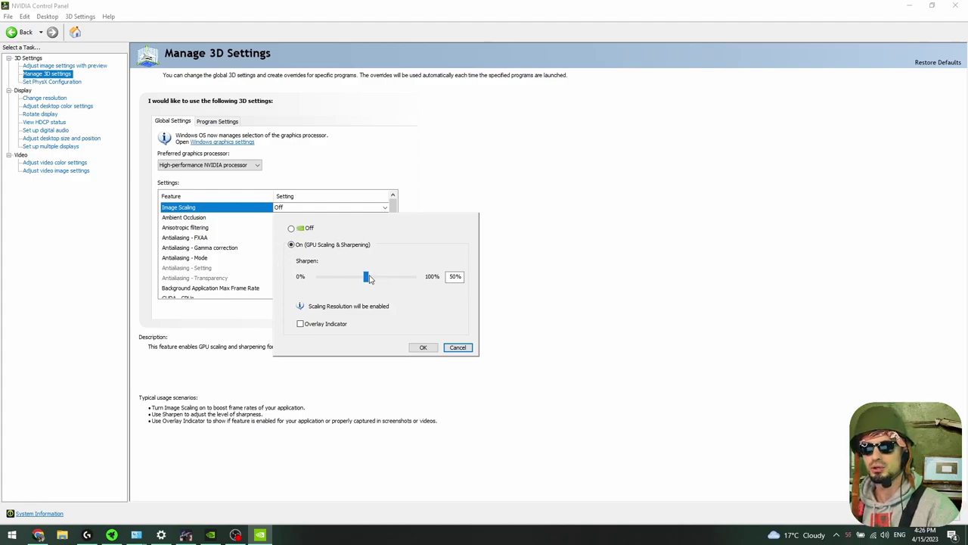
pyautogui.click(424, 347)
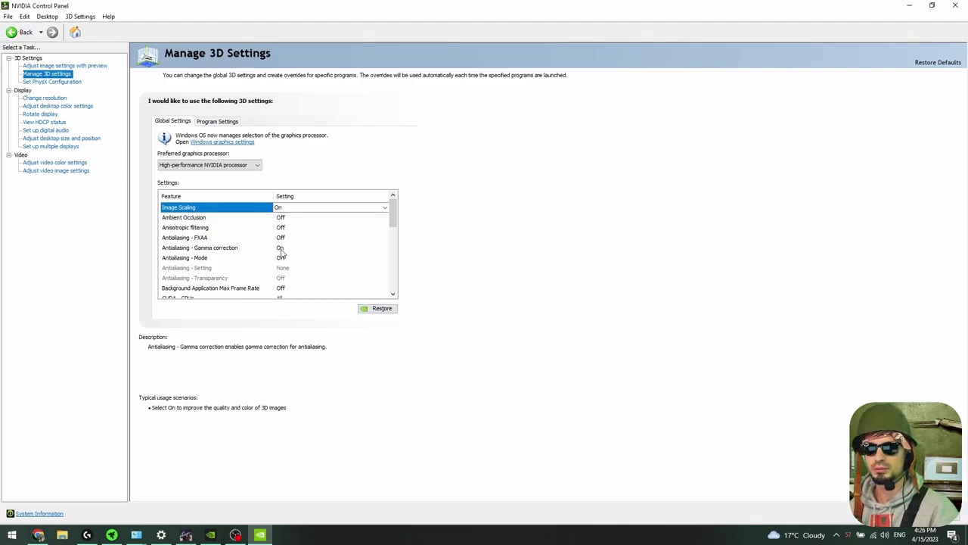
pyautogui.click(288, 252)
pyautogui.click(286, 242)
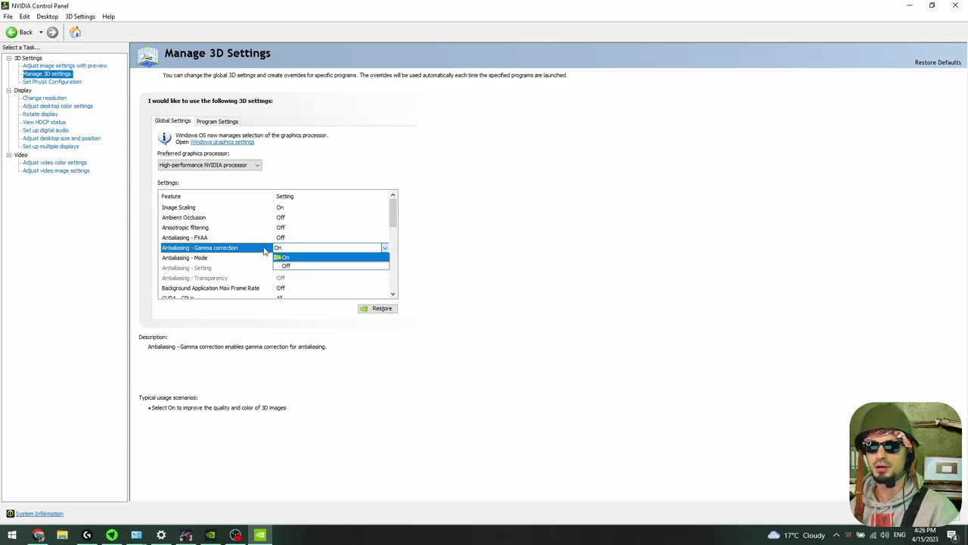
pyautogui.click(287, 259)
# Step: Enable Background Application Max Frame Rate and cap it at 30 FPS
pyautogui.scroll(-1, 274, 260)
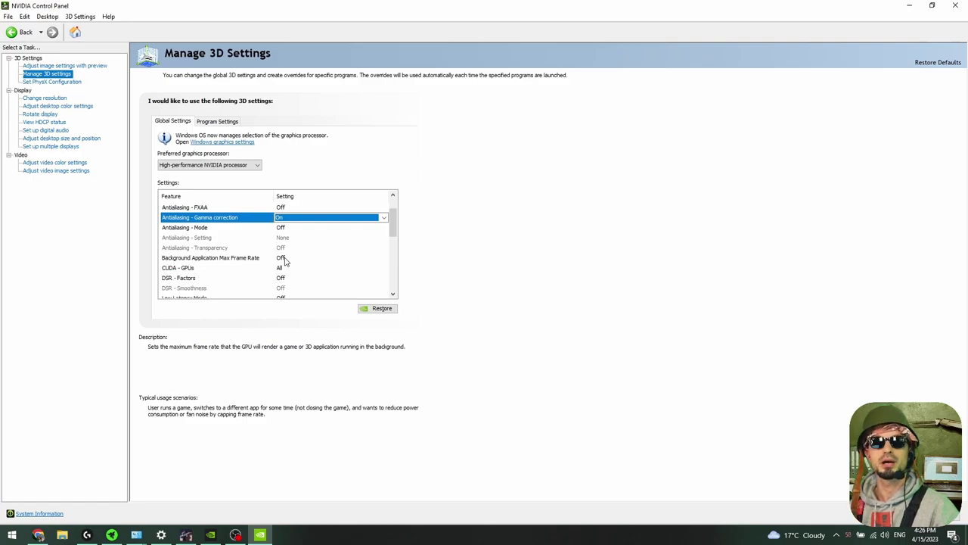
pyautogui.click(284, 260)
pyautogui.click(284, 260)
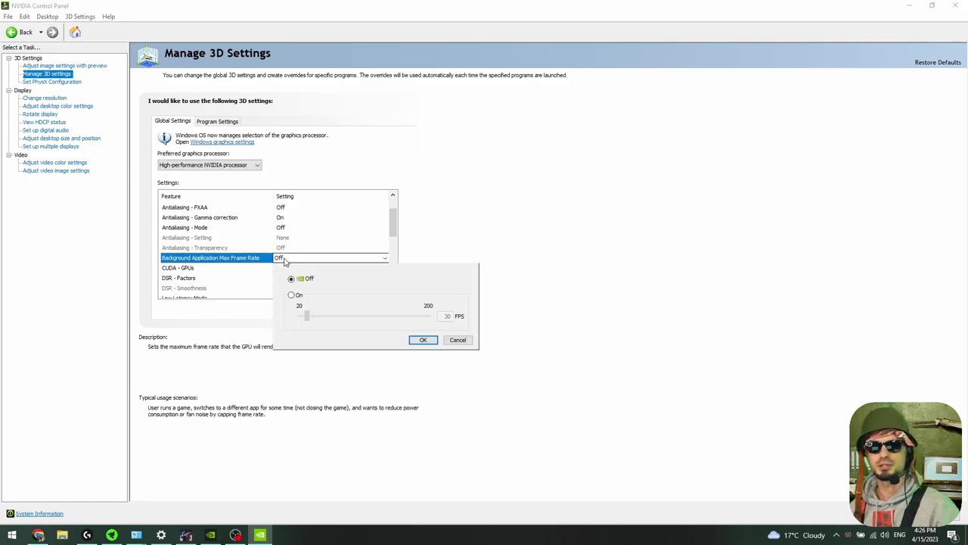
pyautogui.click(297, 297)
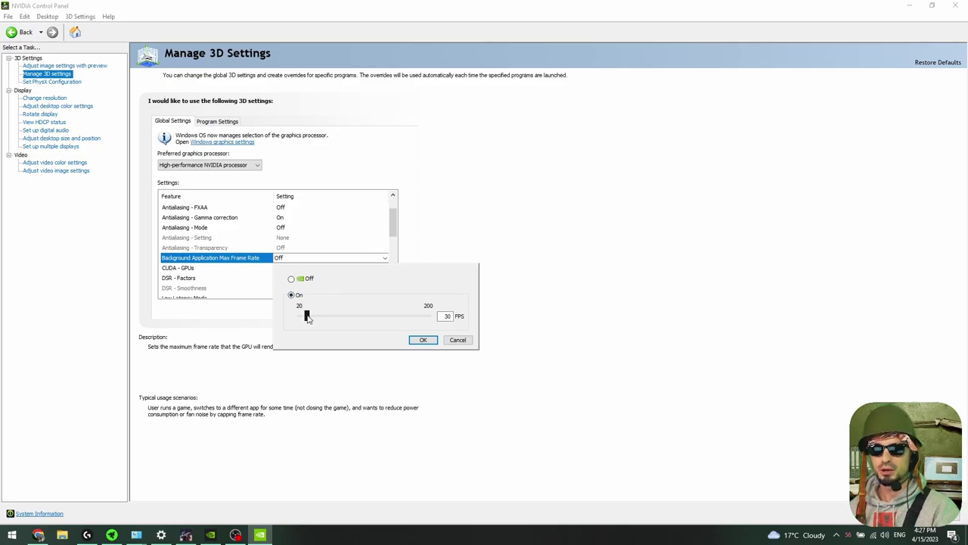
pyautogui.moveTo(307, 319); pyautogui.dragTo(306, 320)
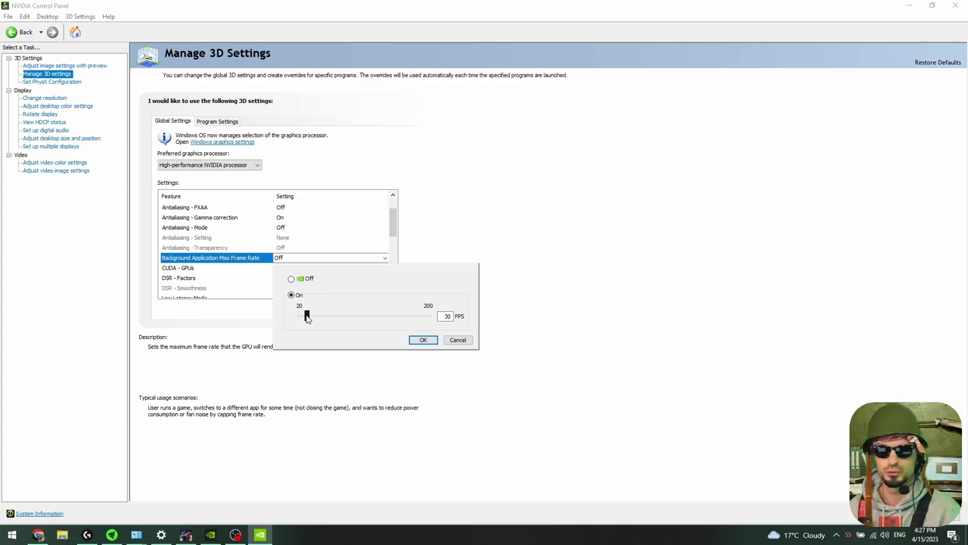
pyautogui.moveTo(307, 321); pyautogui.dragTo(307, 323)
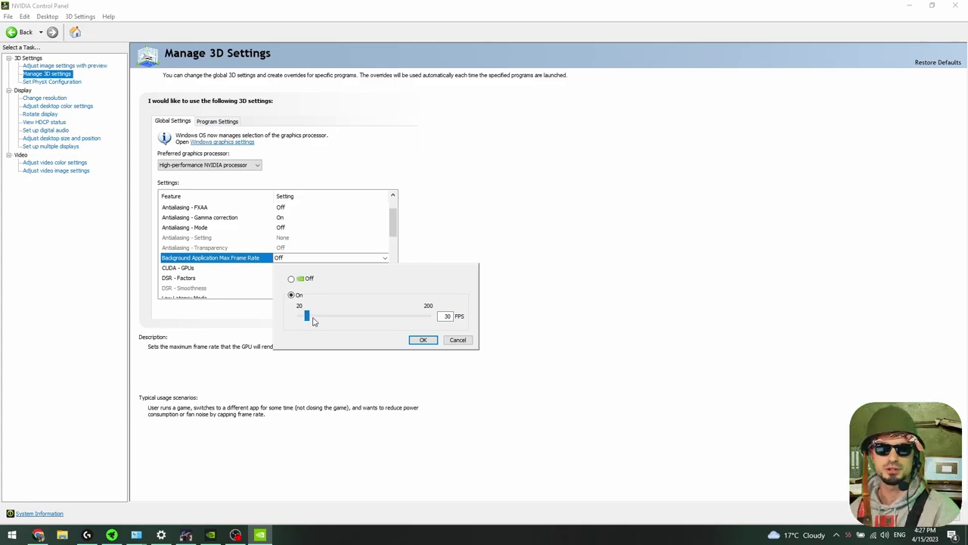
# Step: Confirm the 30 FPS background frame cap and set Low Latency Mode to Ultra
pyautogui.scroll(-1, 284, 250)
pyautogui.click(281, 239)
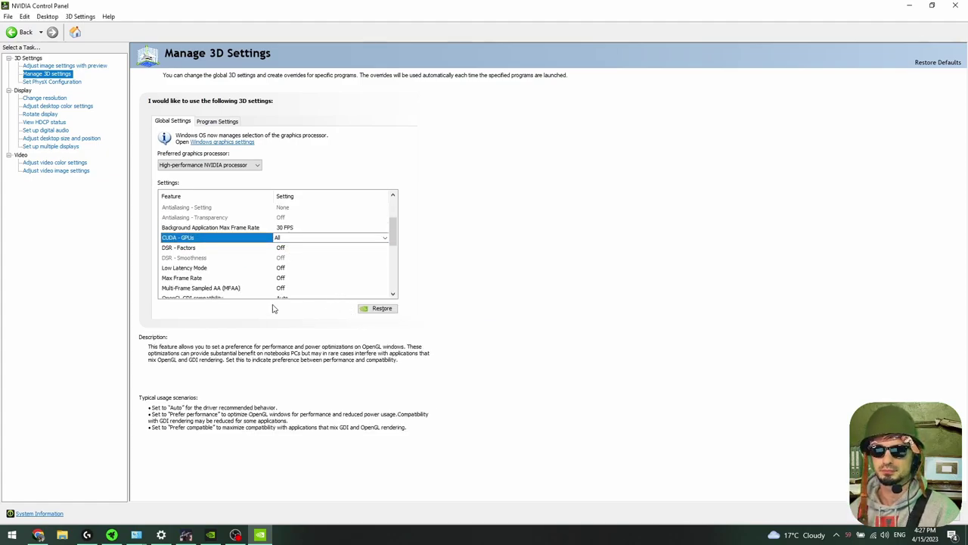
pyautogui.click(232, 269)
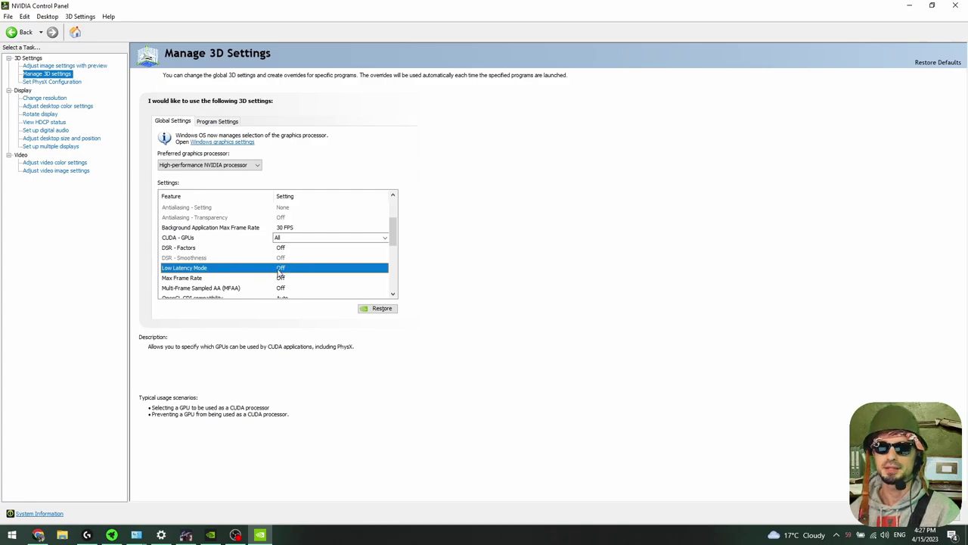
pyautogui.click(281, 268)
pyautogui.click(296, 289)
# Step: Render OpenGL on the RTX 3050 Ti Laptop GPU and set power management to Prefer maximum performance
pyautogui.scroll(2, 370, 253)
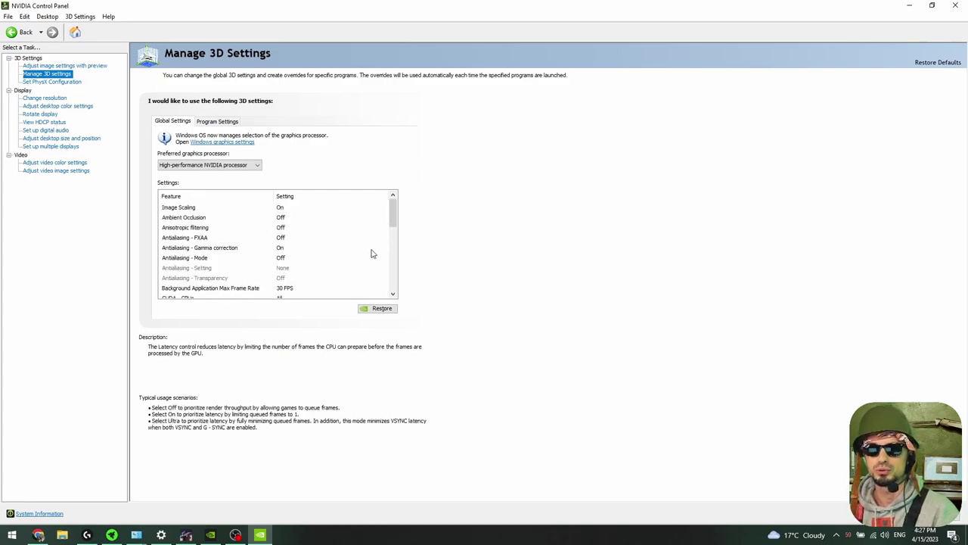
pyautogui.moveTo(393, 204); pyautogui.dragTo(394, 259)
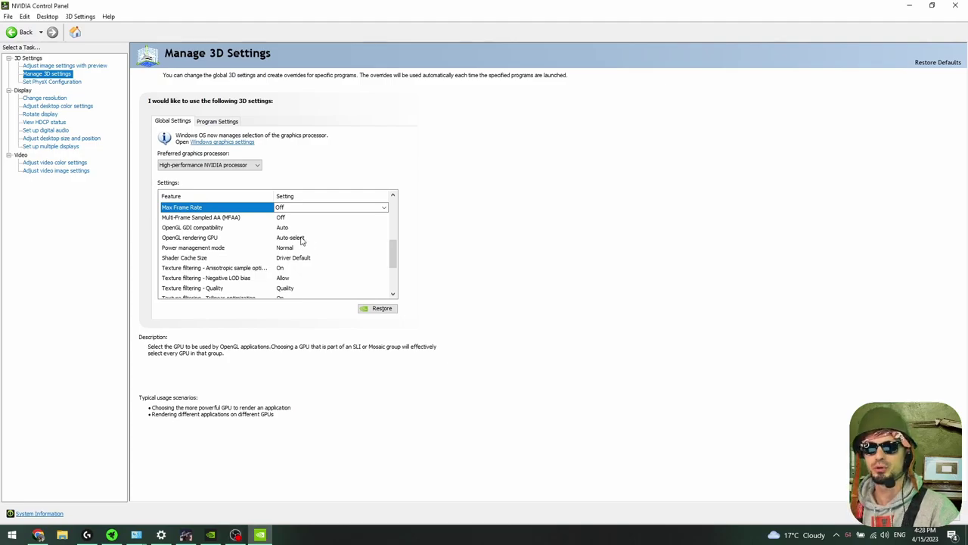
pyautogui.click(301, 240)
pyautogui.click(309, 260)
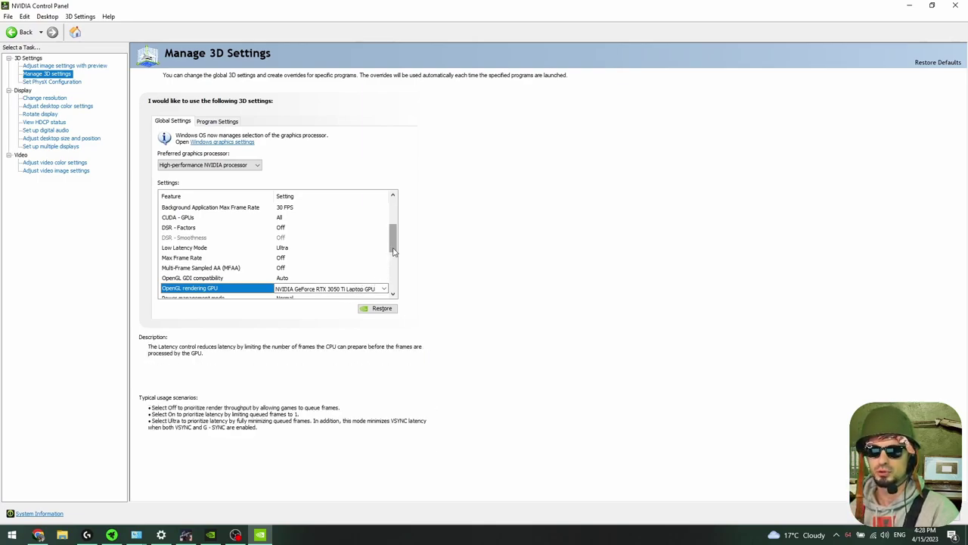
pyautogui.scroll(-3, 393, 257)
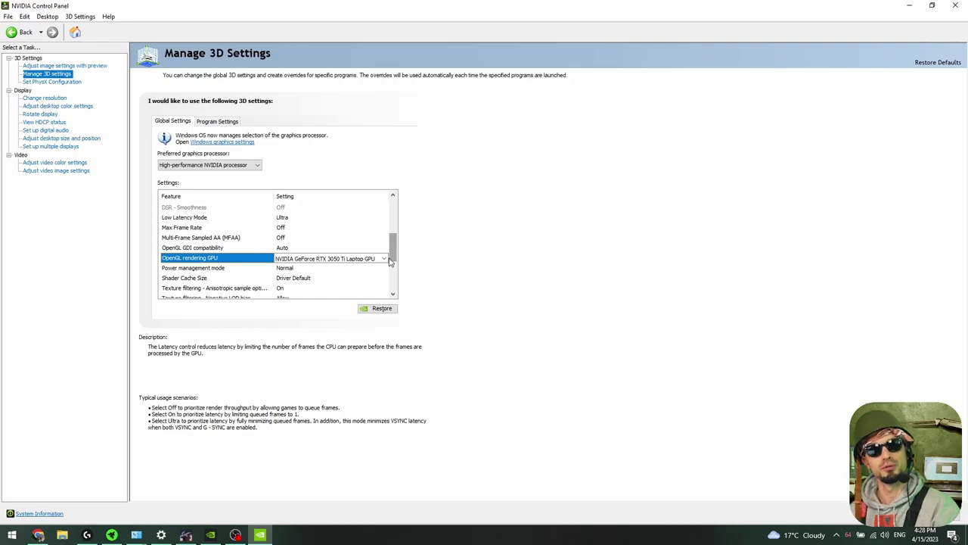
pyautogui.scroll(-1, 392, 257)
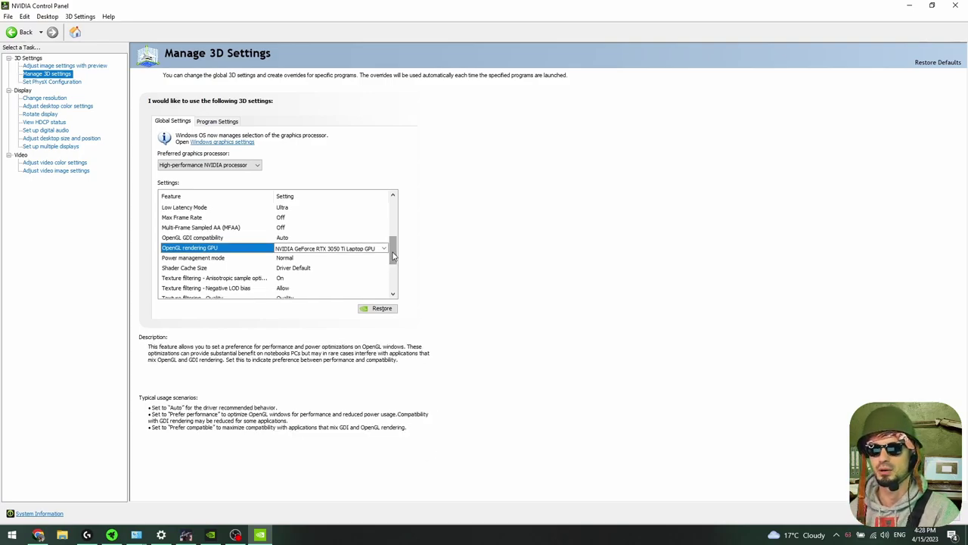
pyautogui.click(297, 259)
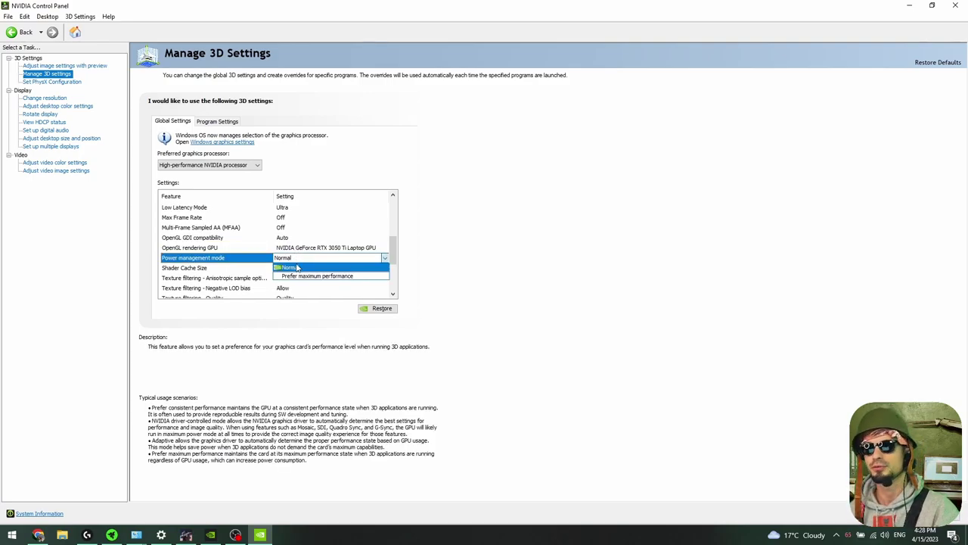
pyautogui.click(301, 276)
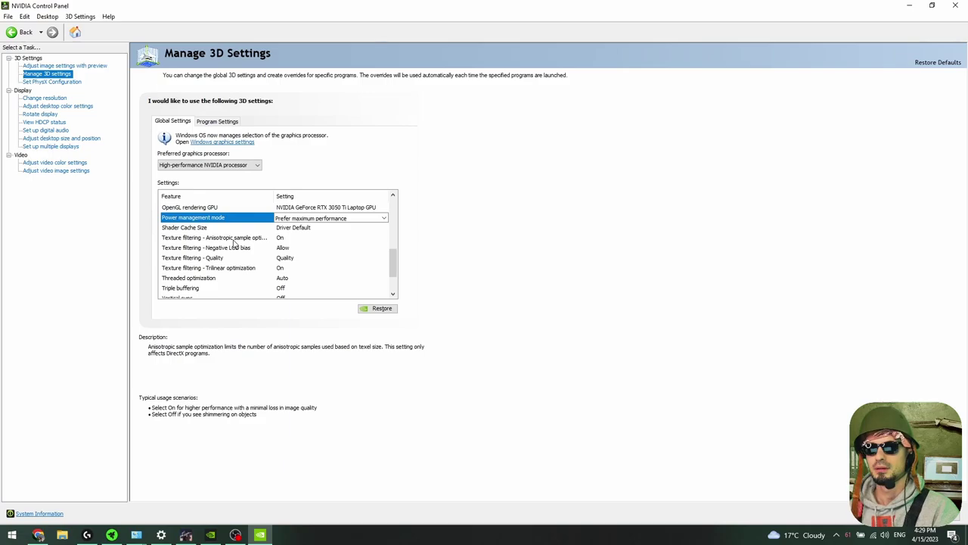
# Step: Turn Anisotropic sample optimization off and set Texture filtering - Quality to High performance
pyautogui.click(264, 241)
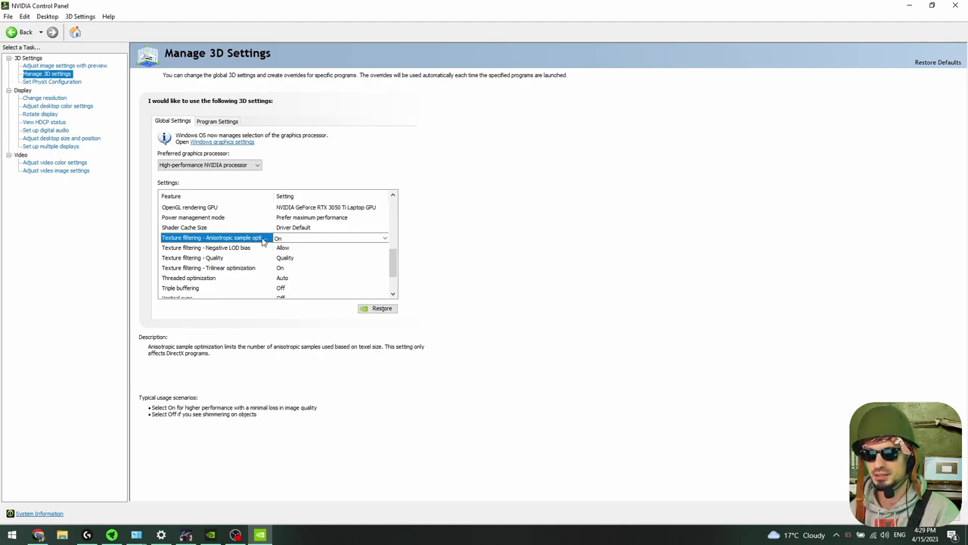
pyautogui.click(277, 239)
pyautogui.click(285, 249)
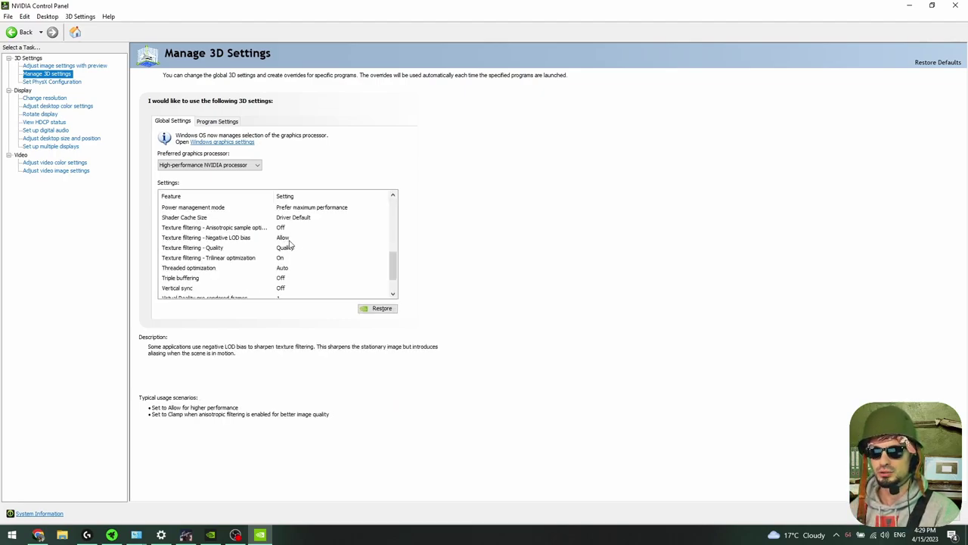
pyautogui.click(288, 240)
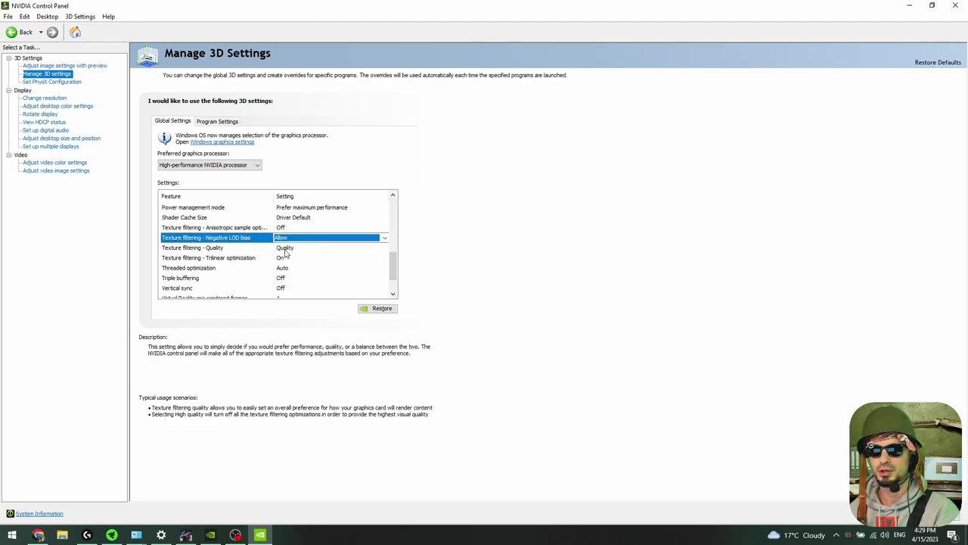
pyautogui.click(286, 250)
pyautogui.click(290, 249)
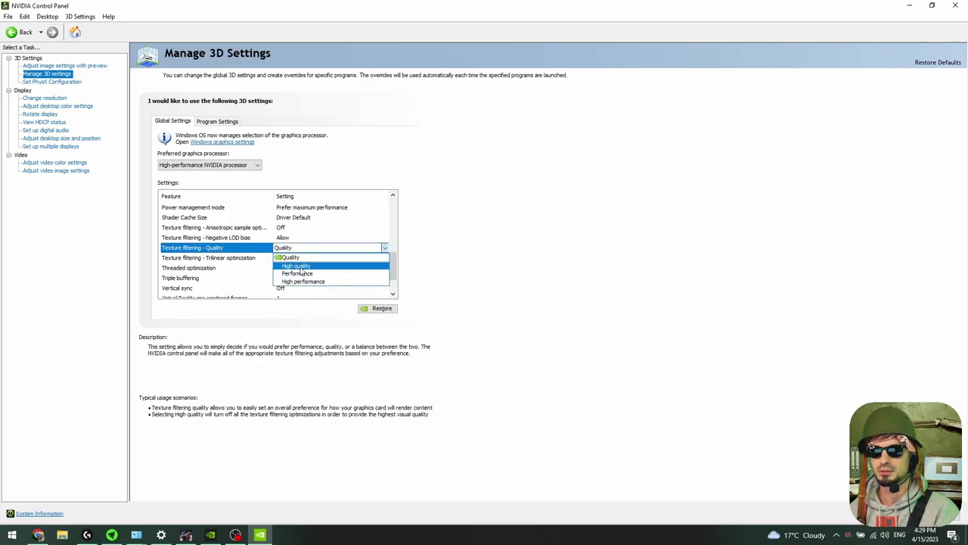
pyautogui.click(302, 282)
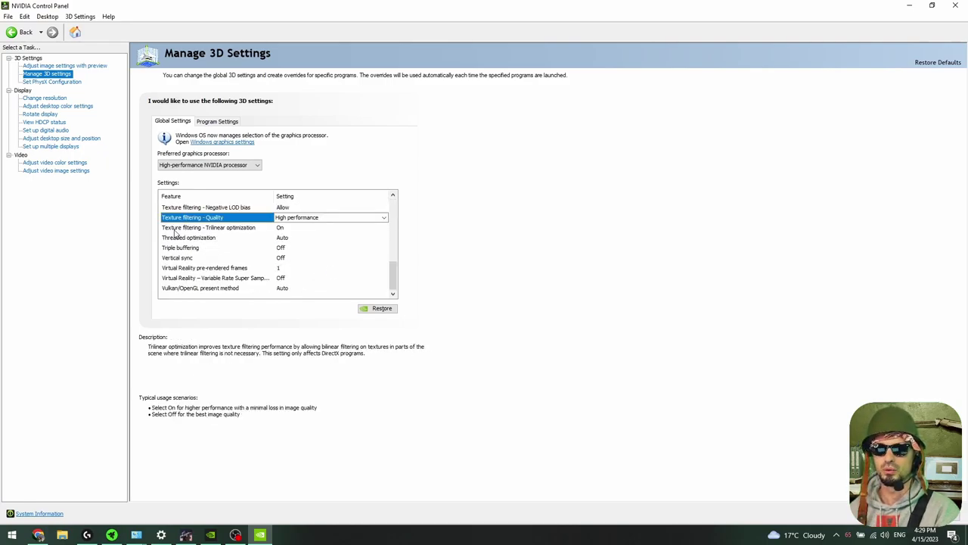
# Step: Turn Threaded optimization on and recheck the Low Latency Mode setting
pyautogui.click(283, 239)
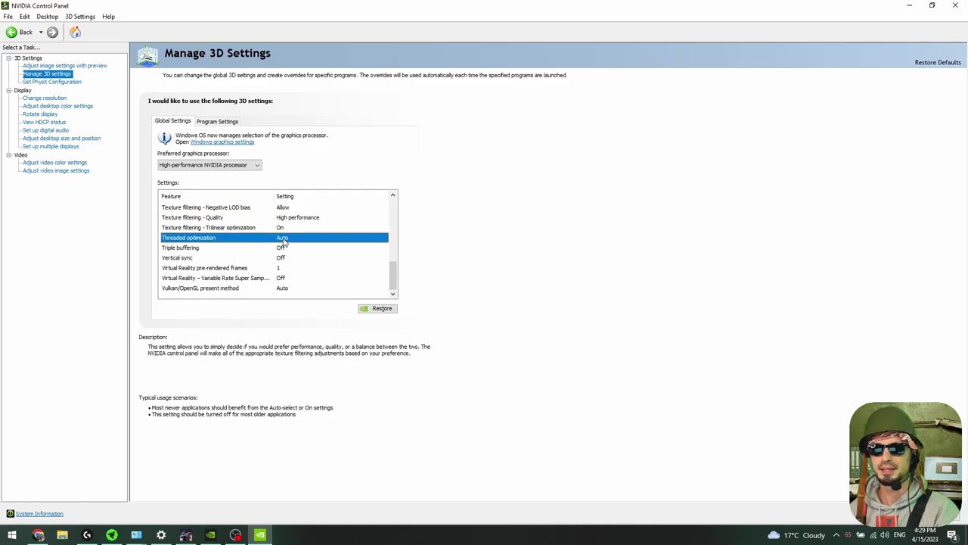
pyautogui.click(285, 239)
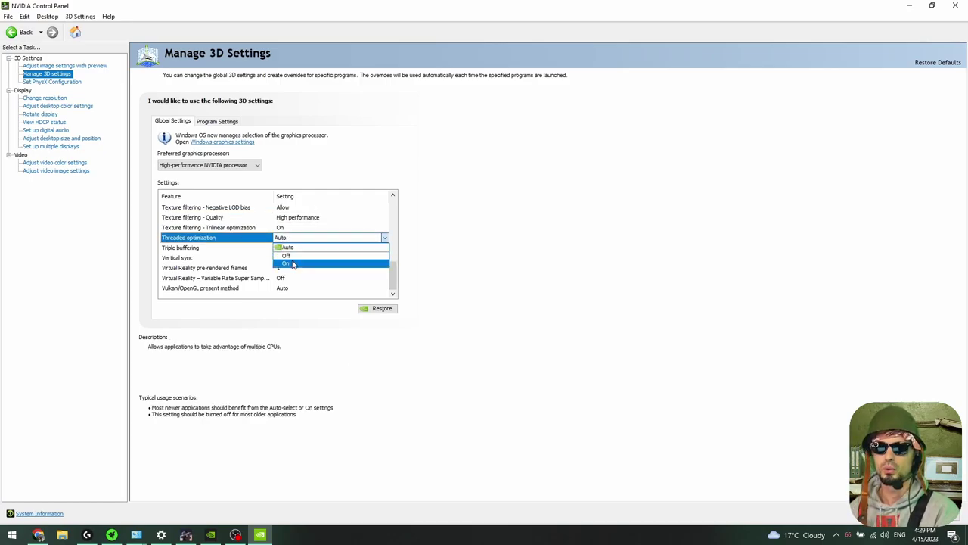
pyautogui.click(292, 264)
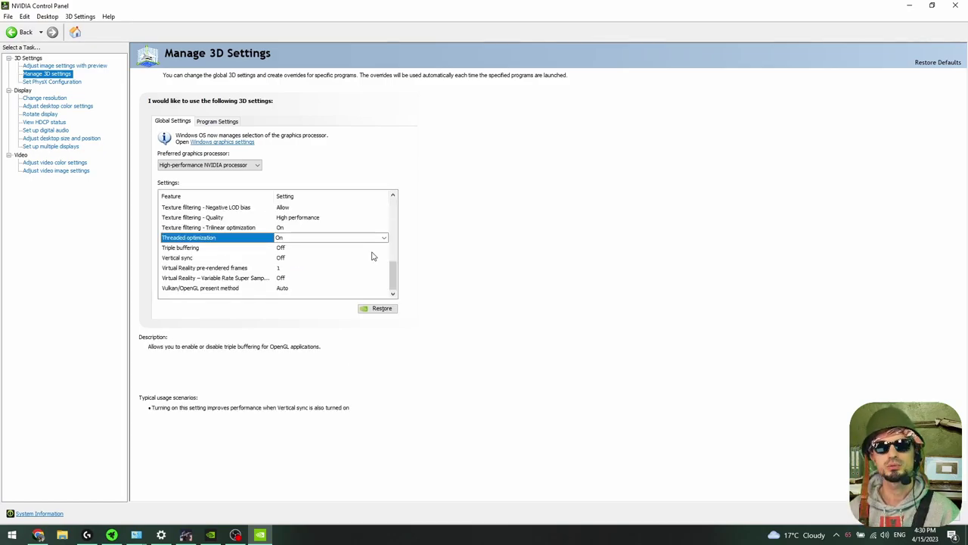
pyautogui.scroll(3, 333, 242)
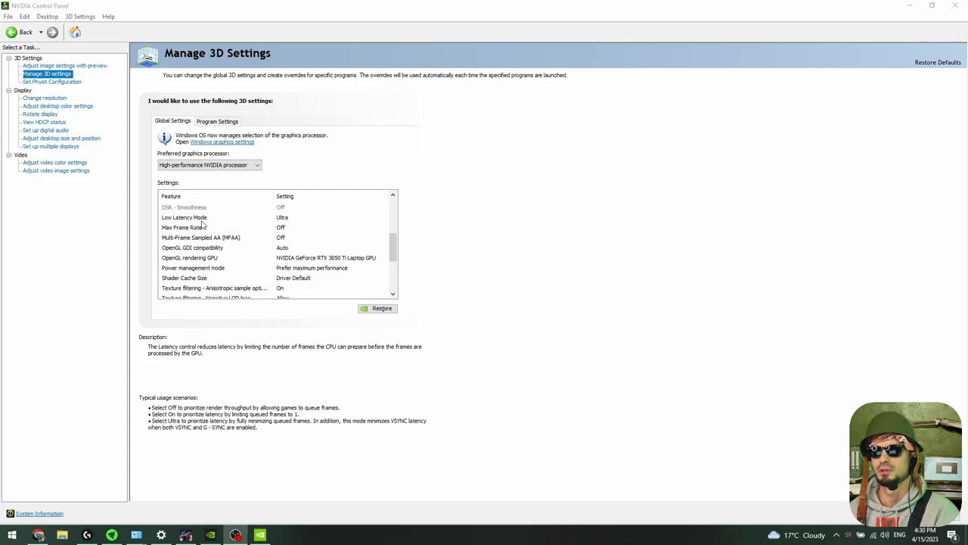
pyautogui.click(282, 219)
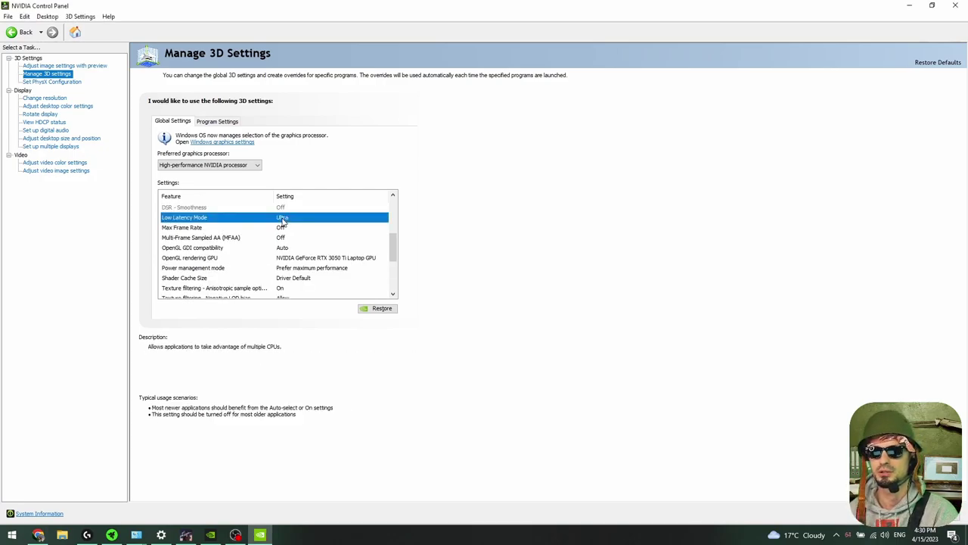
pyautogui.click(282, 218)
pyautogui.scroll(-5, 302, 242)
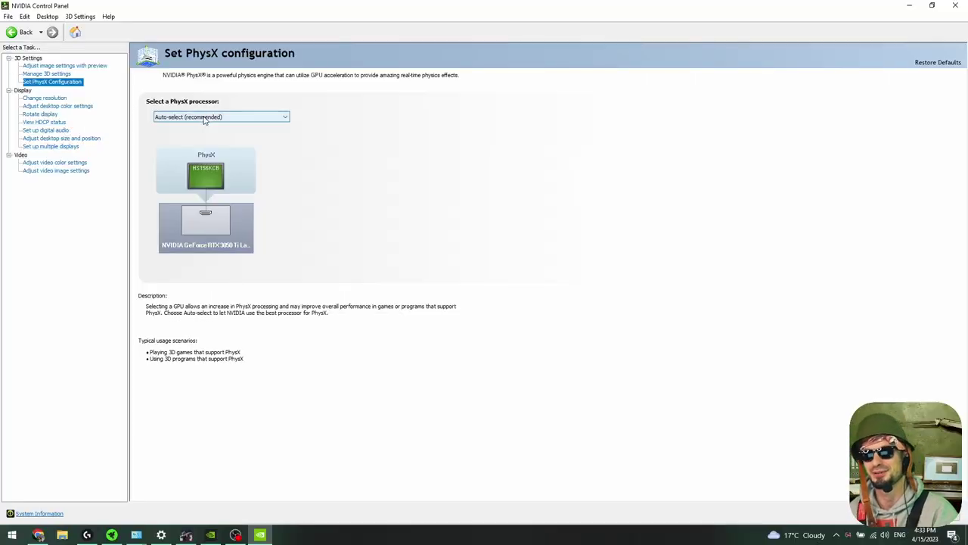
# Step: Choose NVIDIA GeForce RTX 3050 Ti Laptop GPU as the PhysX processor
pyautogui.click(202, 122)
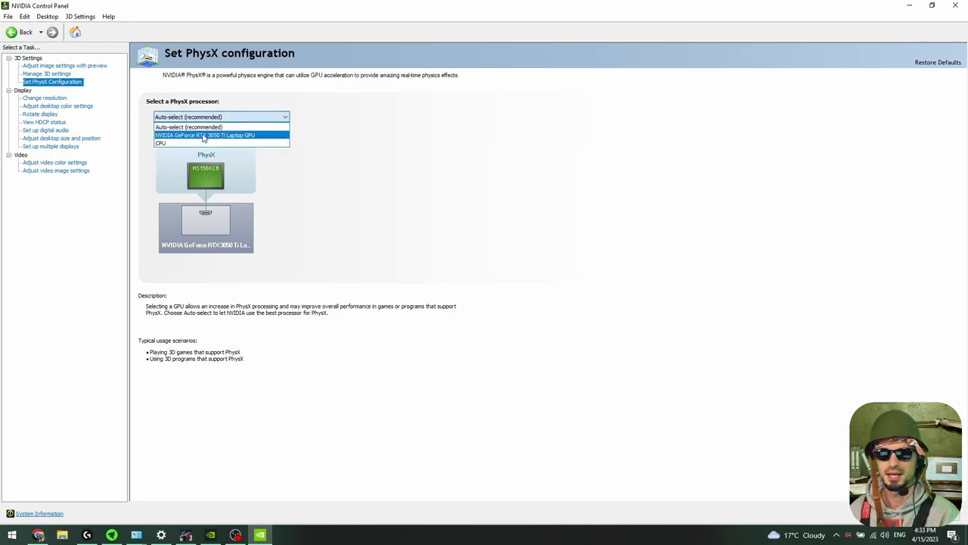
pyautogui.click(203, 136)
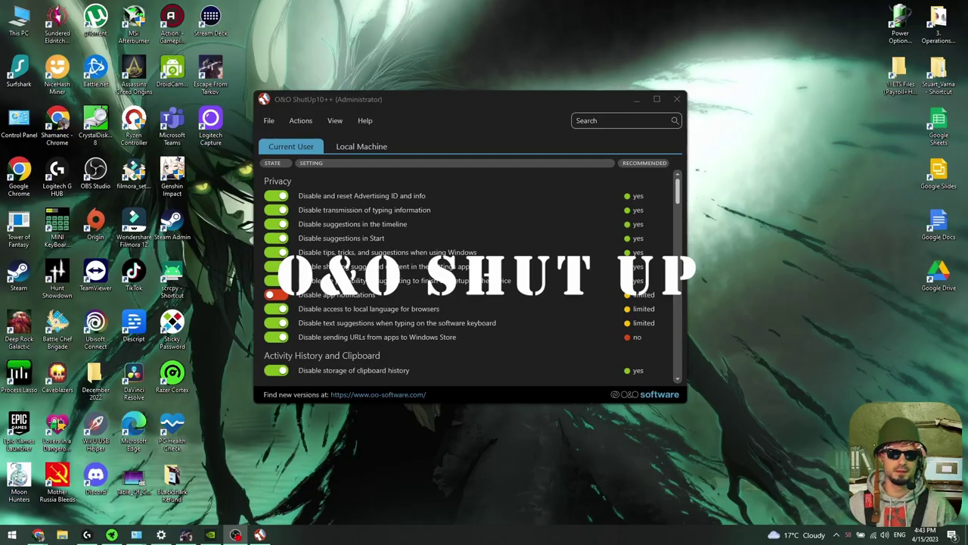
# Step: Apply only ShutUp10++'s recommended settings, accept the restore point warning, and close the app
pyautogui.click(653, 99)
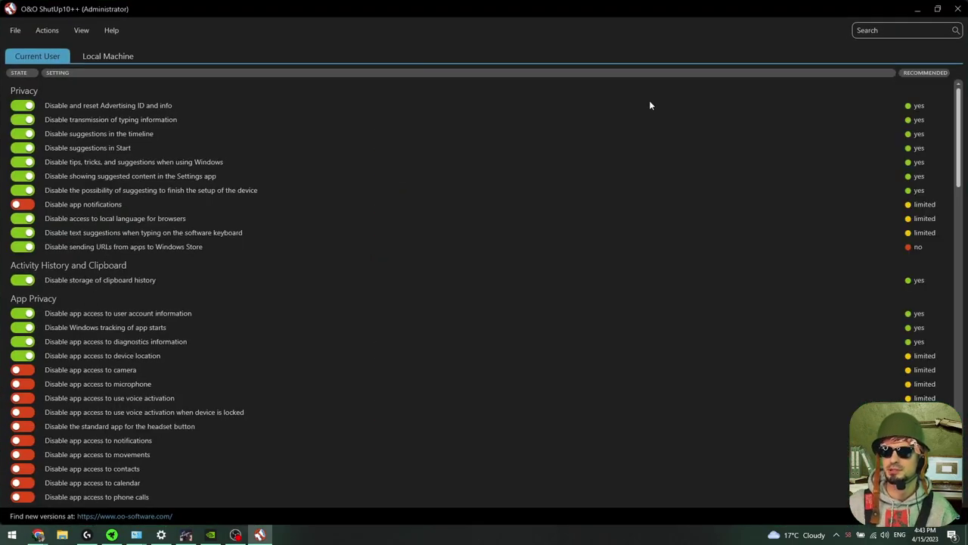
pyautogui.click(56, 33)
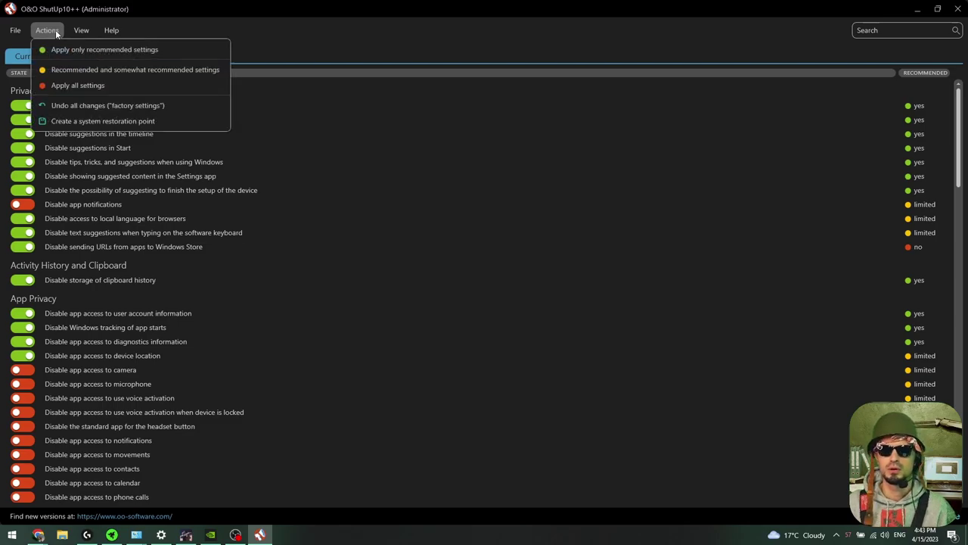
pyautogui.click(70, 52)
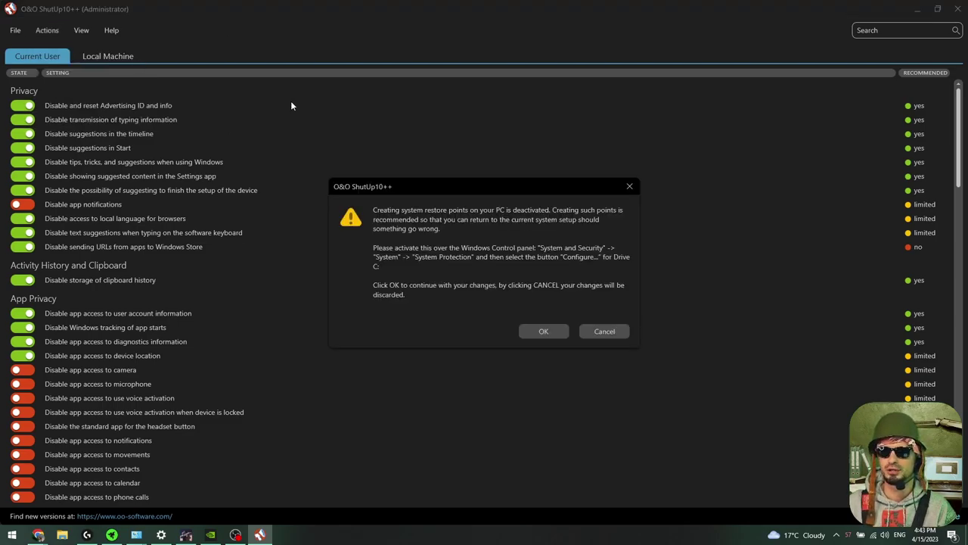
pyautogui.click(543, 331)
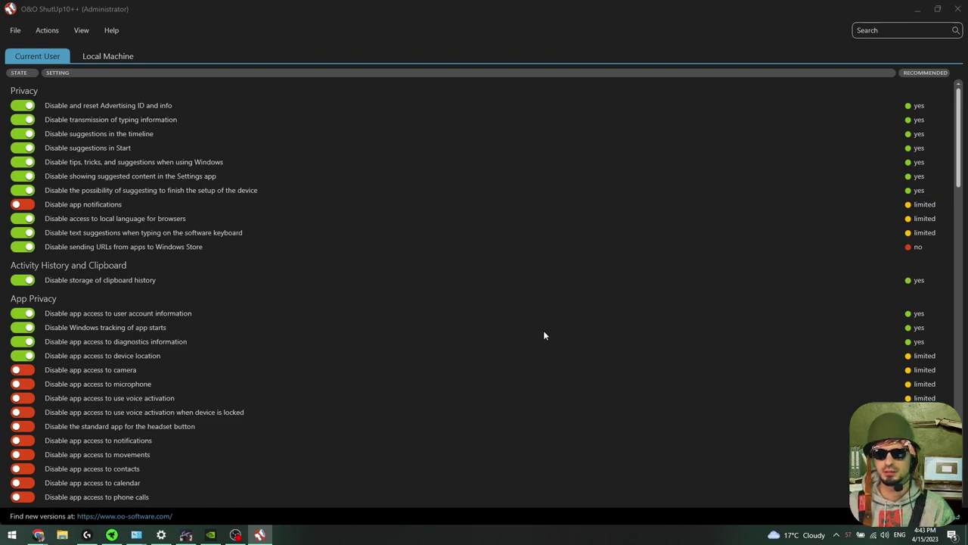
pyautogui.click(957, 9)
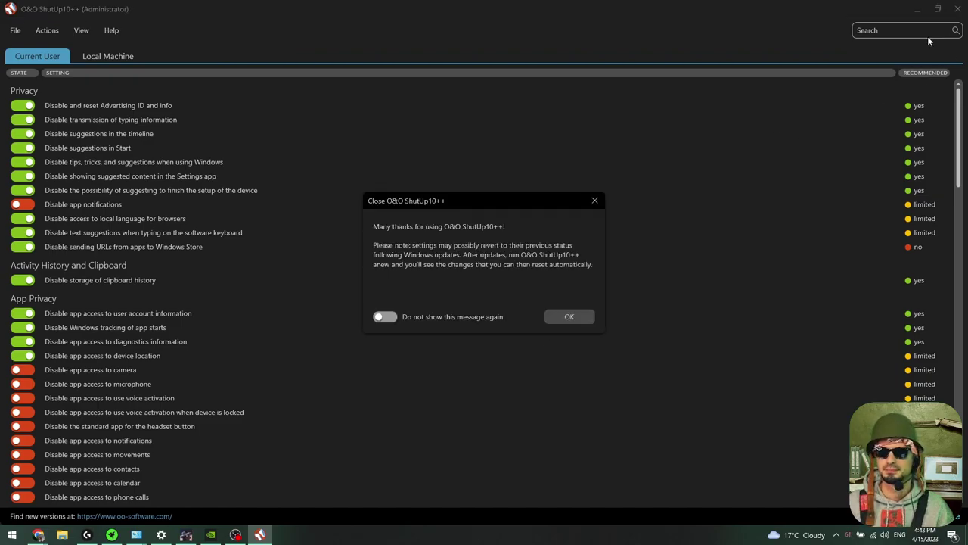
pyautogui.click(575, 316)
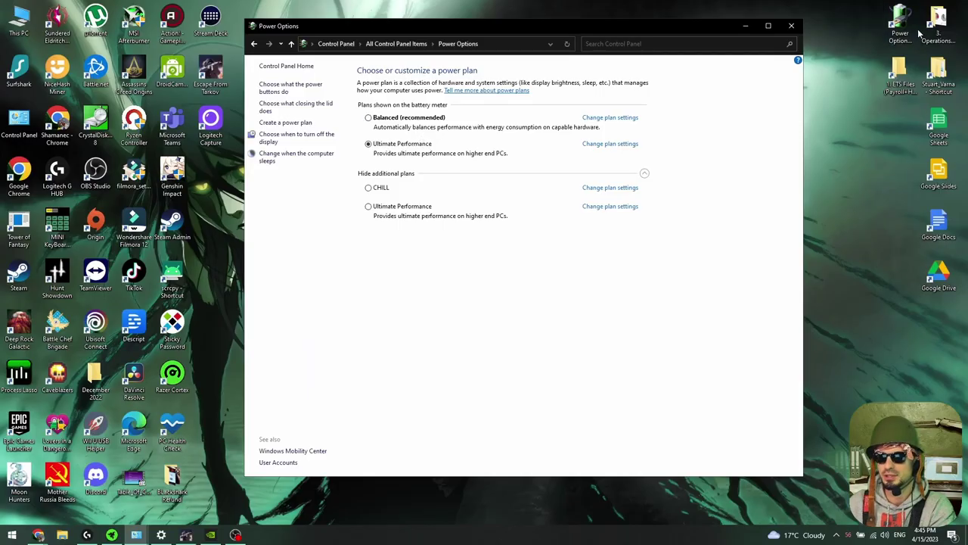
# Step: Close Power Options and reopen the power plan list through a Start search for 'power'
pyautogui.click(901, 26)
pyautogui.press('super+d')
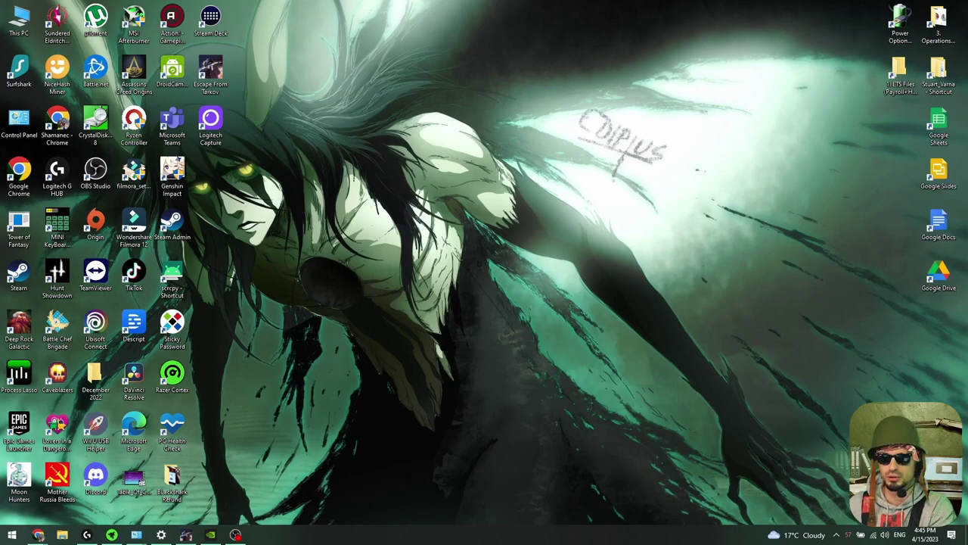
pyautogui.click(12, 535)
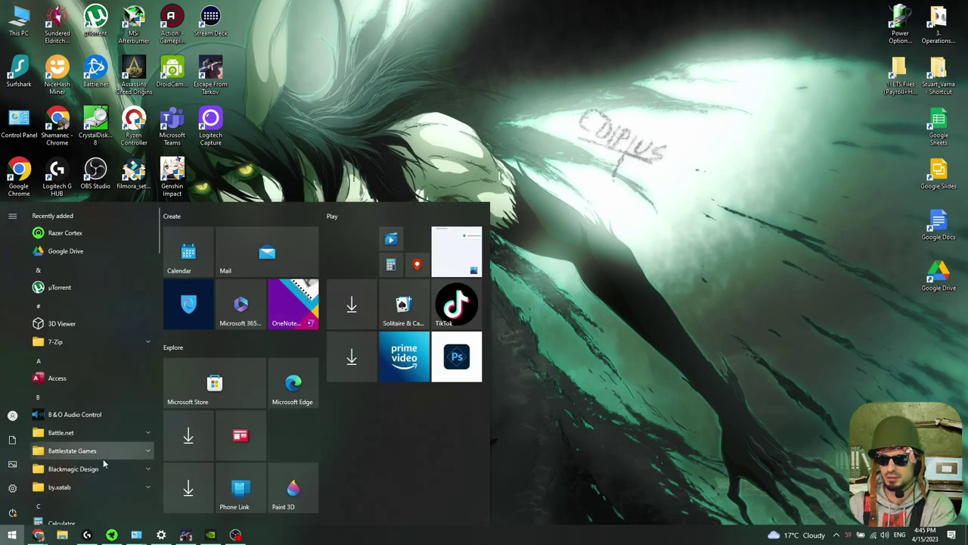
pyautogui.write('powerp')
pyautogui.press('BackSpace')
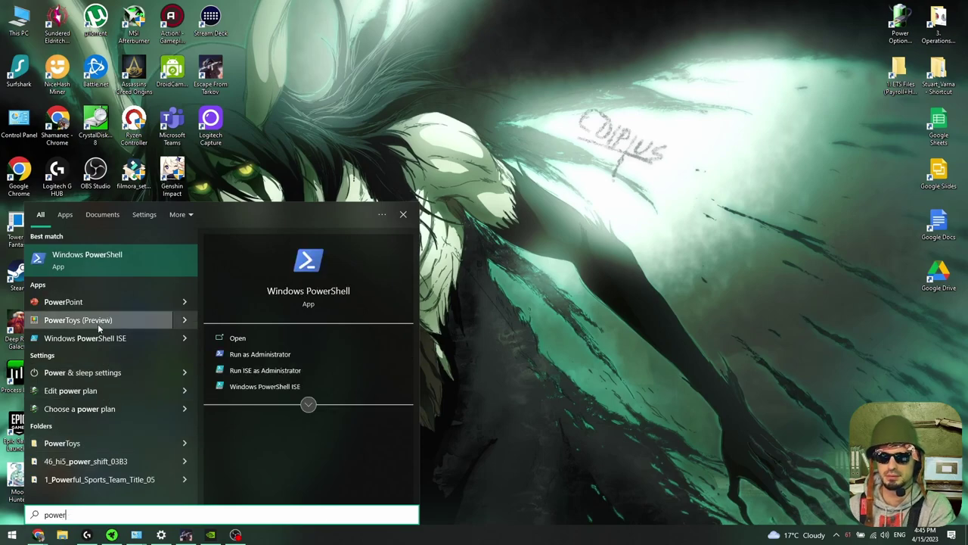
pyautogui.click(80, 409)
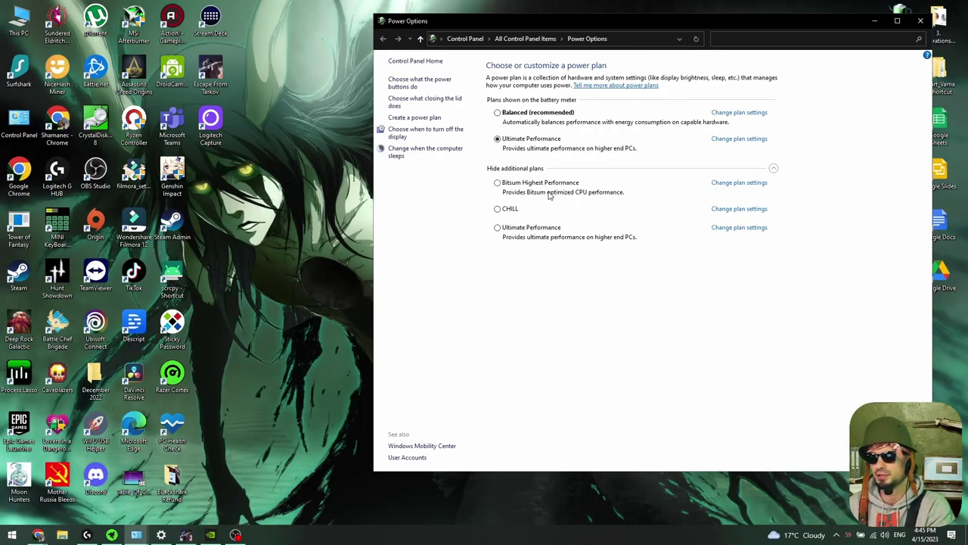
# Step: Launch Command Prompt as administrator from a Start search for 'cmd'
pyautogui.click(17, 536)
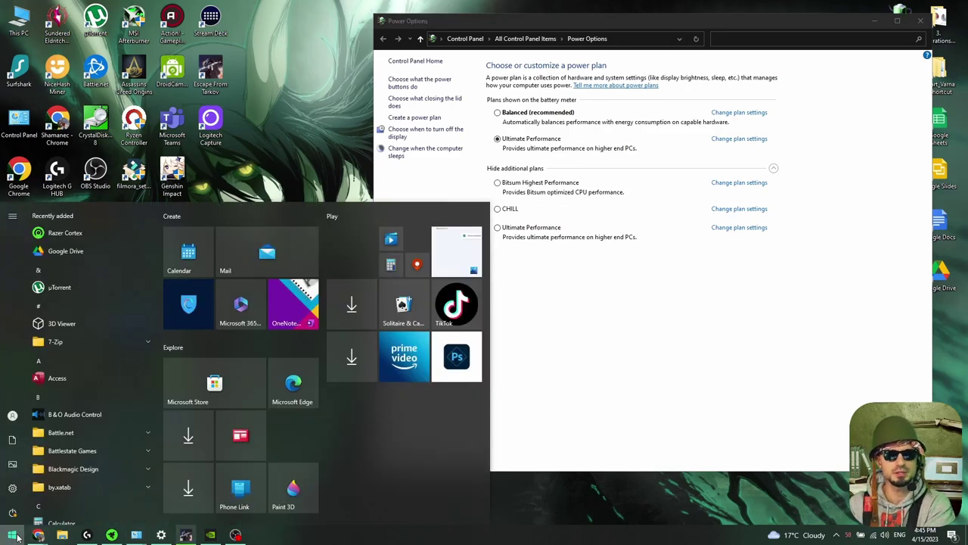
pyautogui.click(17, 536)
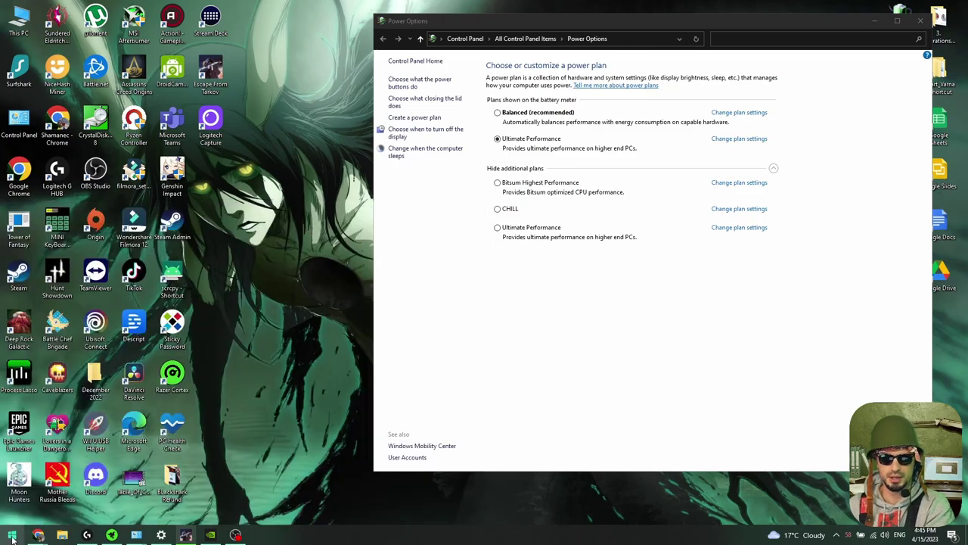
pyautogui.click(13, 538)
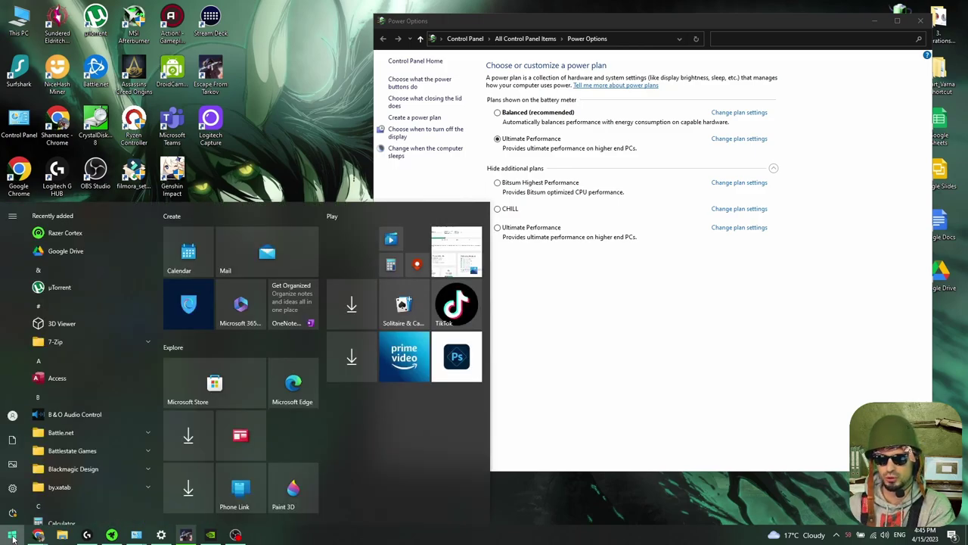
pyautogui.write('cmd')
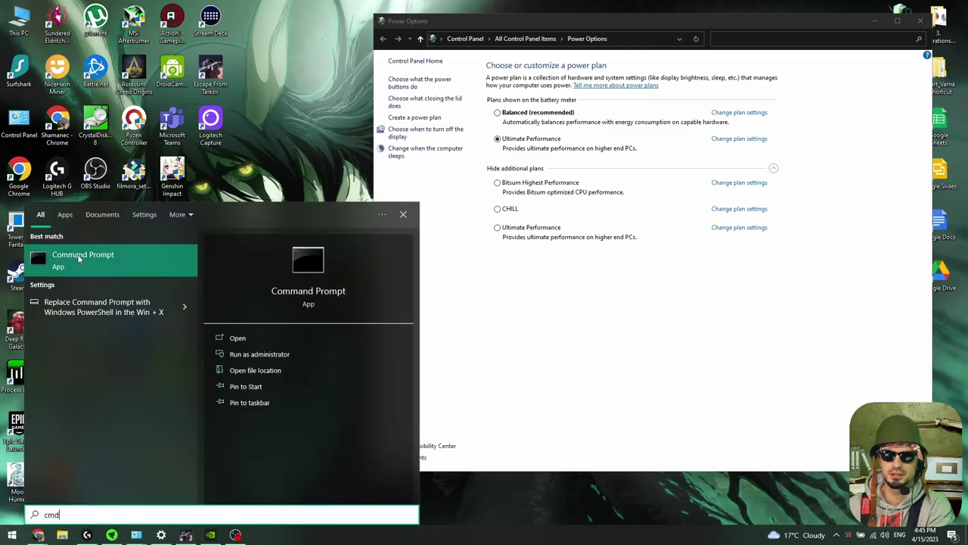
pyautogui.rightClick(79, 259)
pyautogui.click(105, 264)
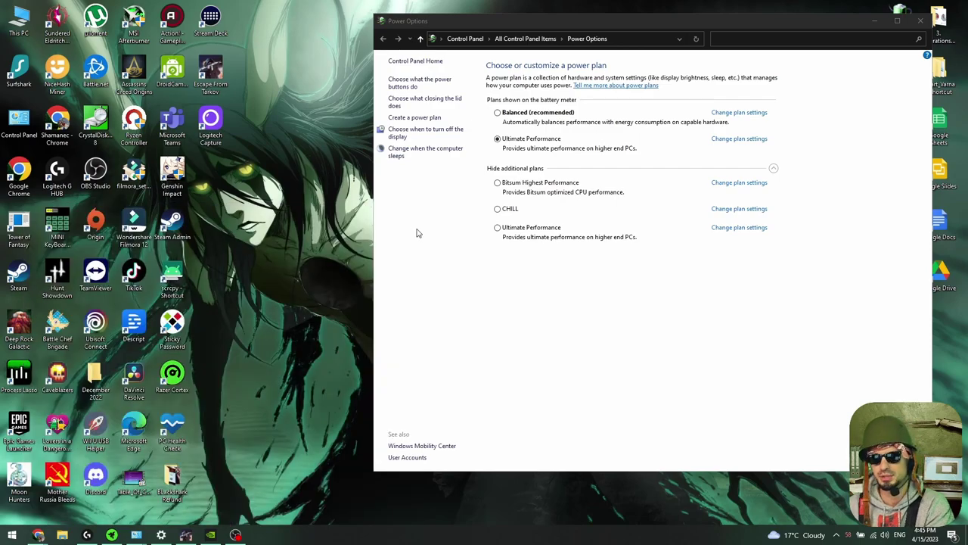
# Step: Run the command that duplicates the Ultimate Performance plan, then make Ultimate Performance active
pyautogui.write('powercfg -duplicatescheme e9a42b02-d5df-448d-aa00-03f14749eb61')
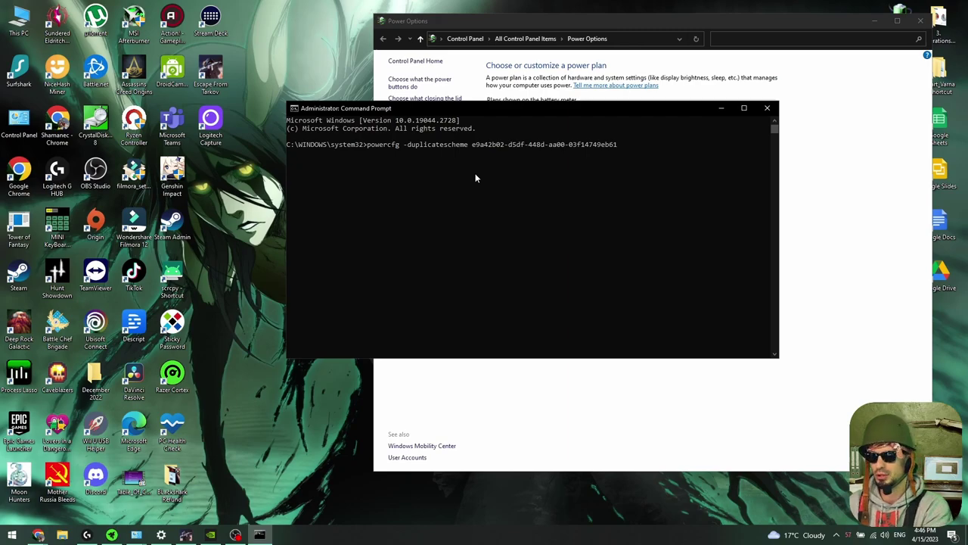
pyautogui.press('Return')
pyautogui.click(767, 108)
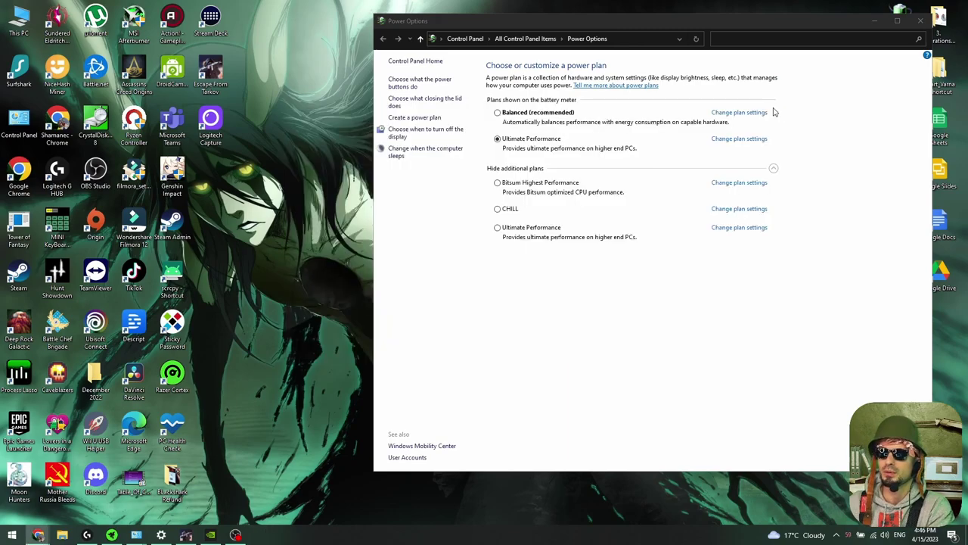
pyautogui.click(539, 229)
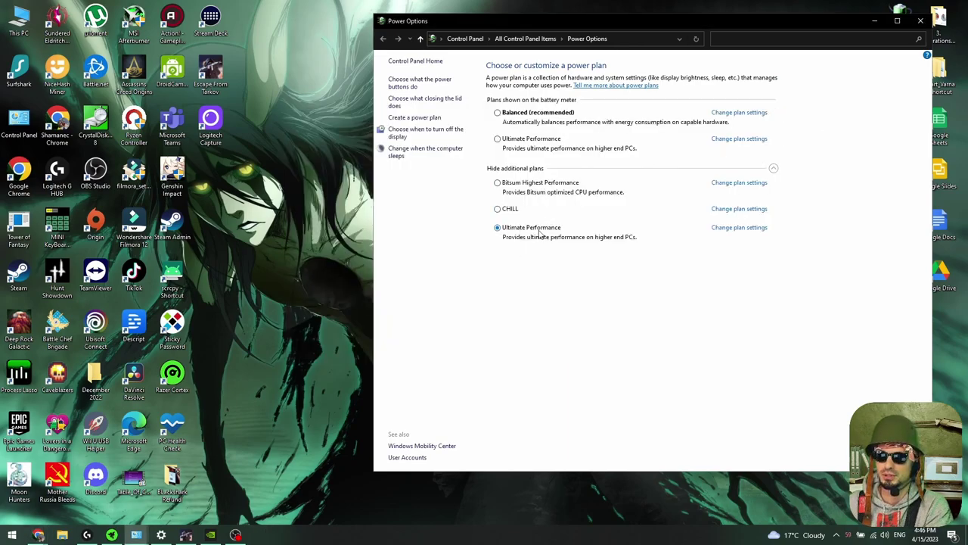
pyautogui.click(515, 144)
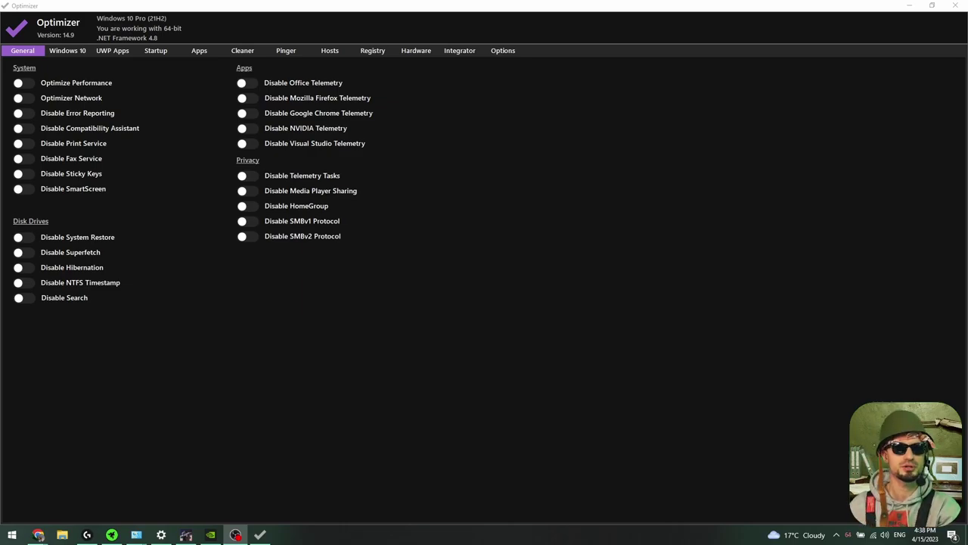
# Step: Turn on all System toggles, from Optimize Performance through Disable SmartScreen, plus Disable Hibernation
pyautogui.click(24, 84)
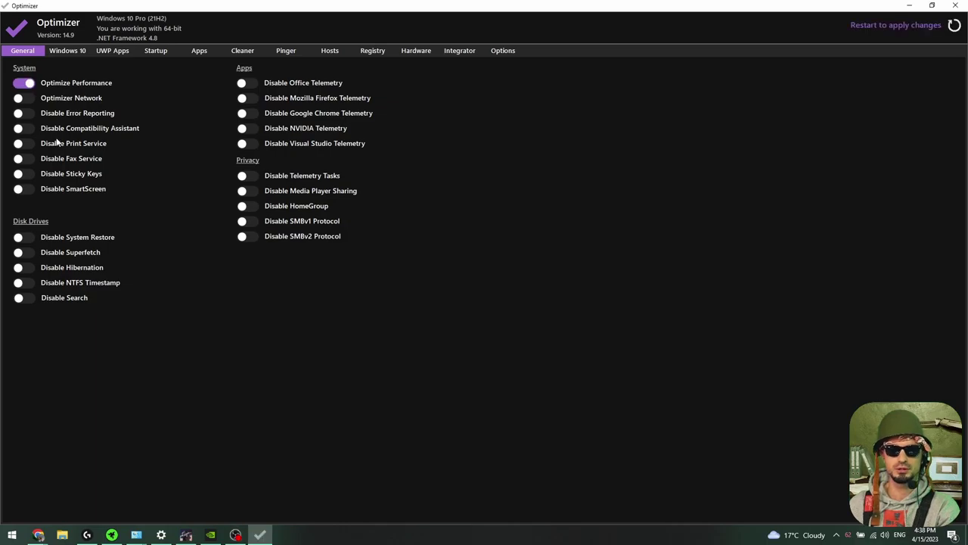
pyautogui.click(24, 99)
pyautogui.click(24, 114)
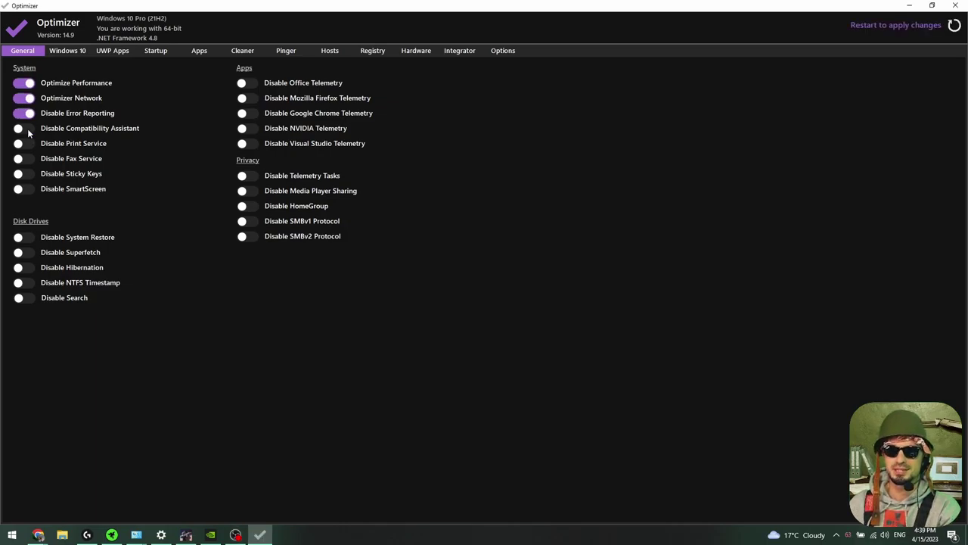
pyautogui.click(25, 130)
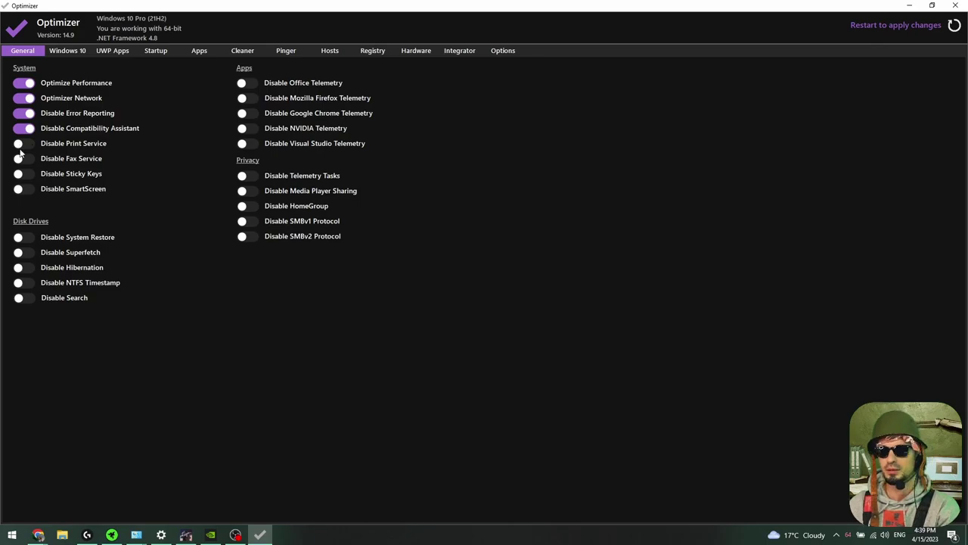
pyautogui.click(25, 145)
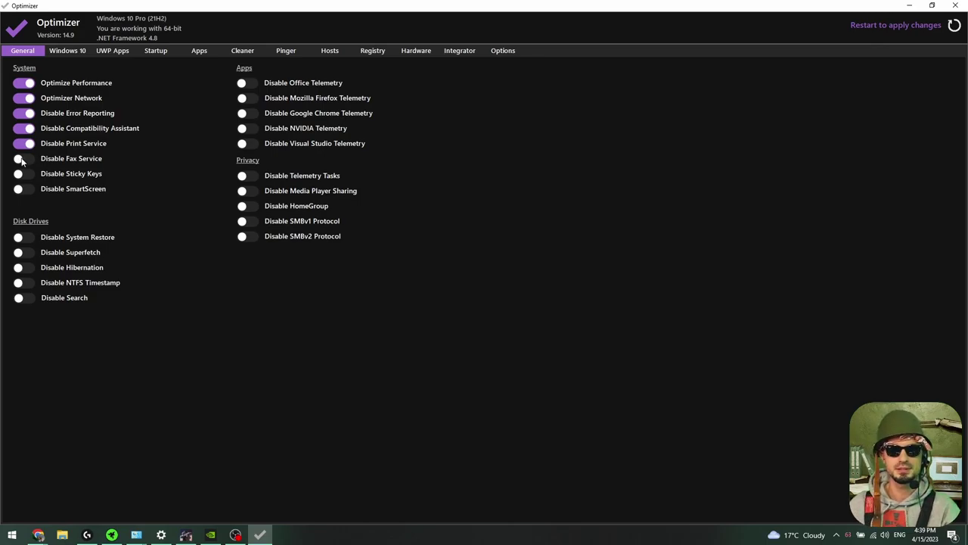
pyautogui.click(22, 160)
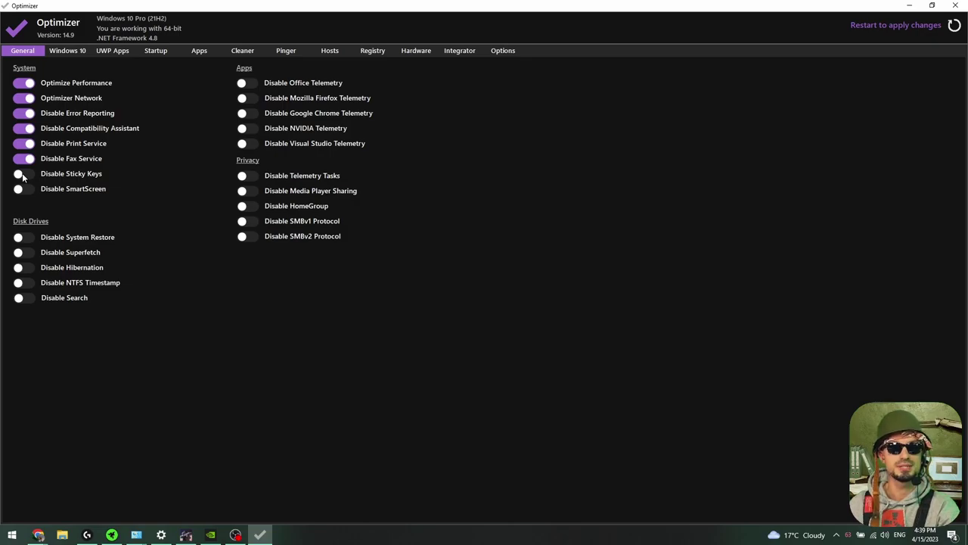
pyautogui.click(22, 175)
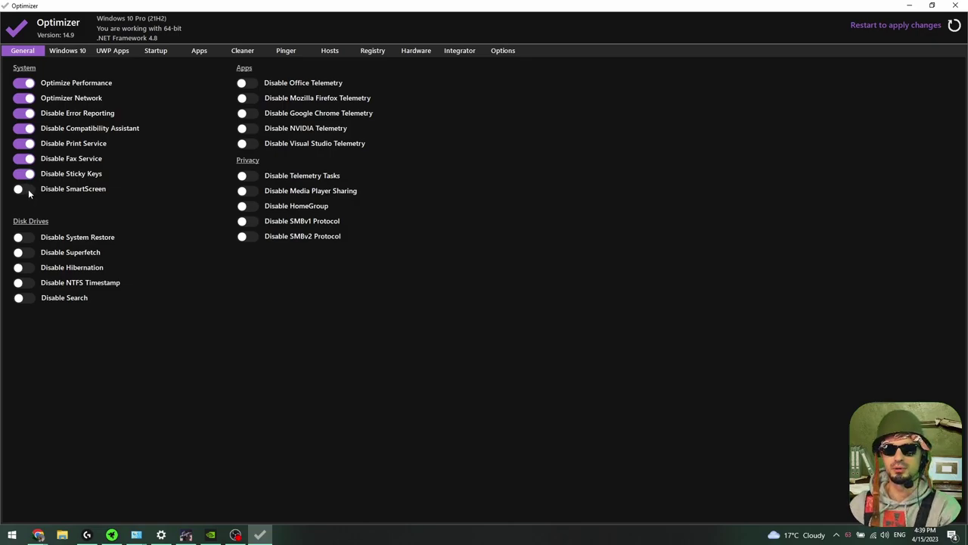
pyautogui.click(22, 190)
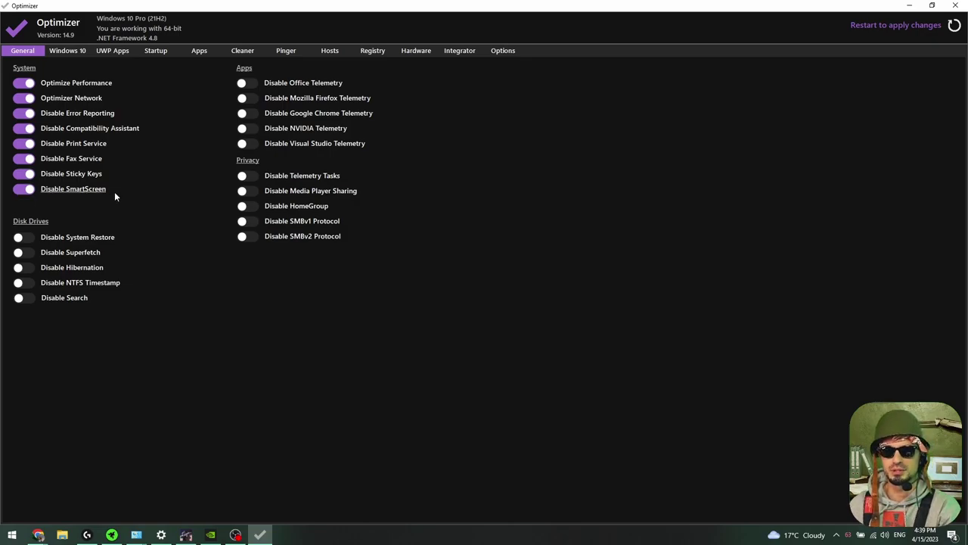
pyautogui.click(26, 268)
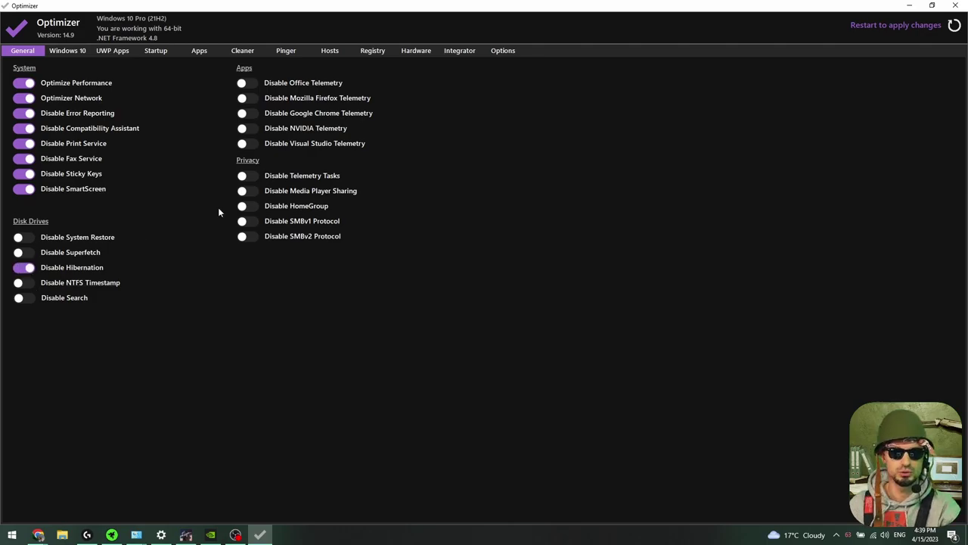
# Step: Block Office, Firefox, Chrome, NVIDIA and Visual Studio telemetry
pyautogui.click(247, 85)
pyautogui.click(254, 100)
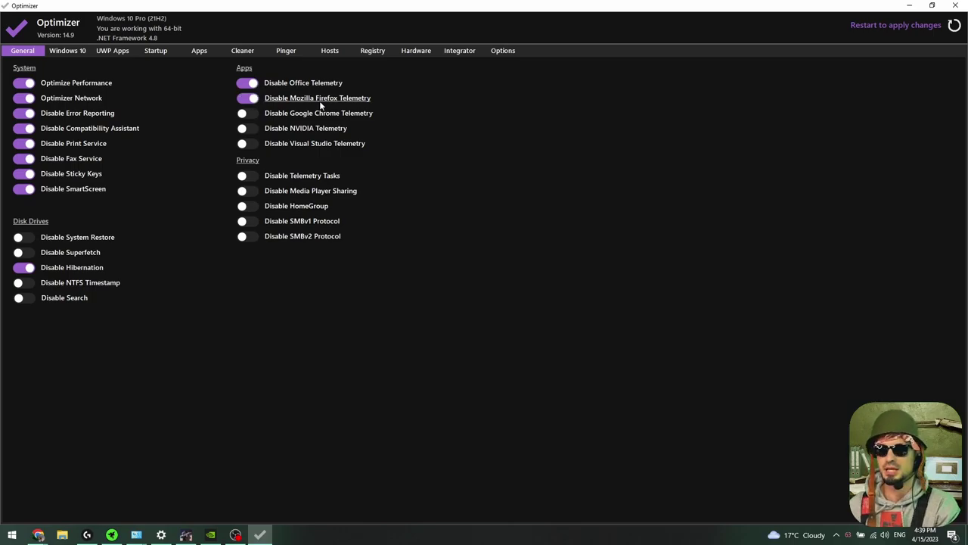
pyautogui.click(247, 115)
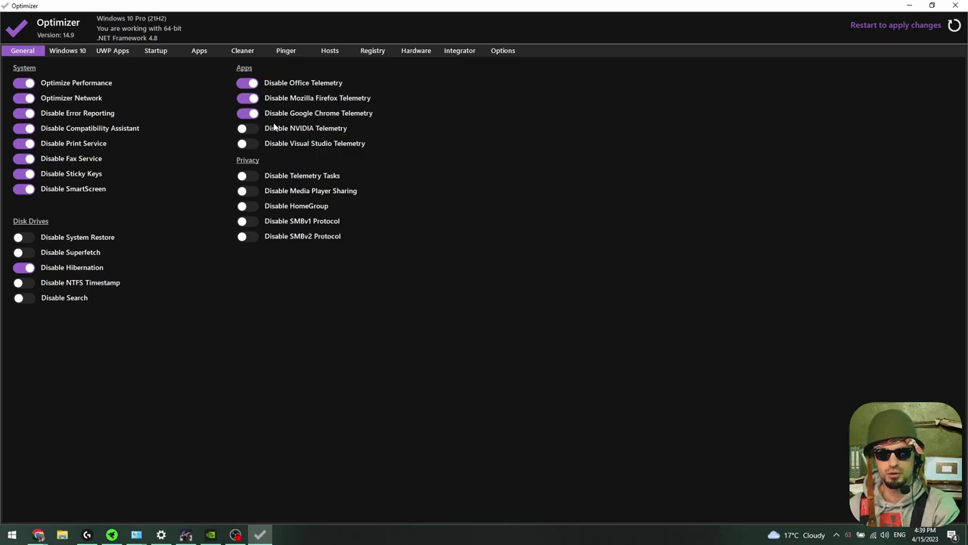
pyautogui.click(246, 130)
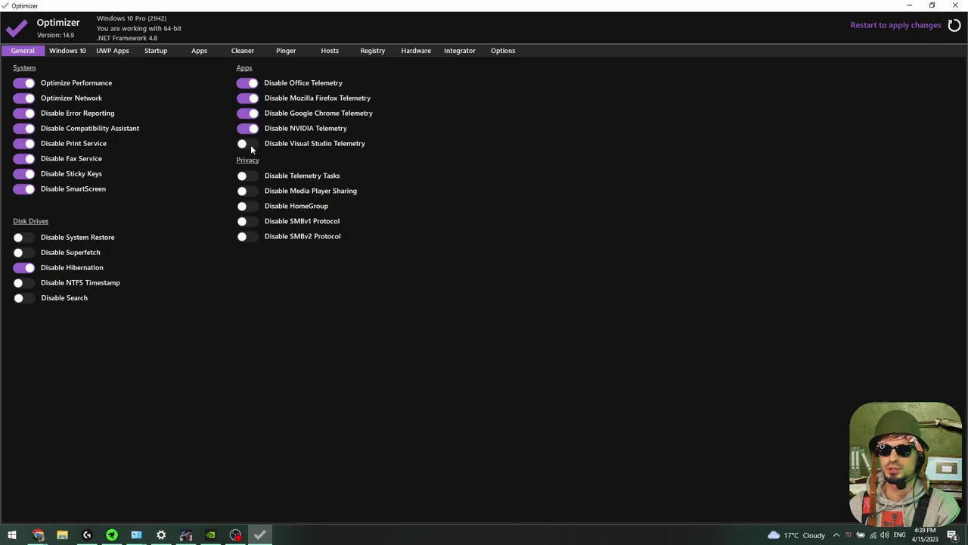
pyautogui.click(250, 145)
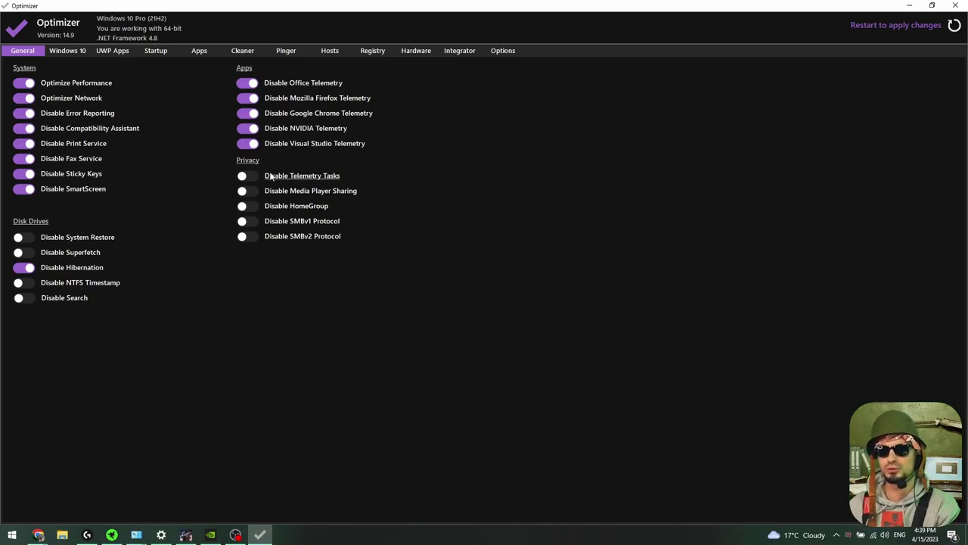
# Step: Enable the Telemetry Tasks, Media Player Sharing and HomeGroup privacy options
pyautogui.click(250, 182)
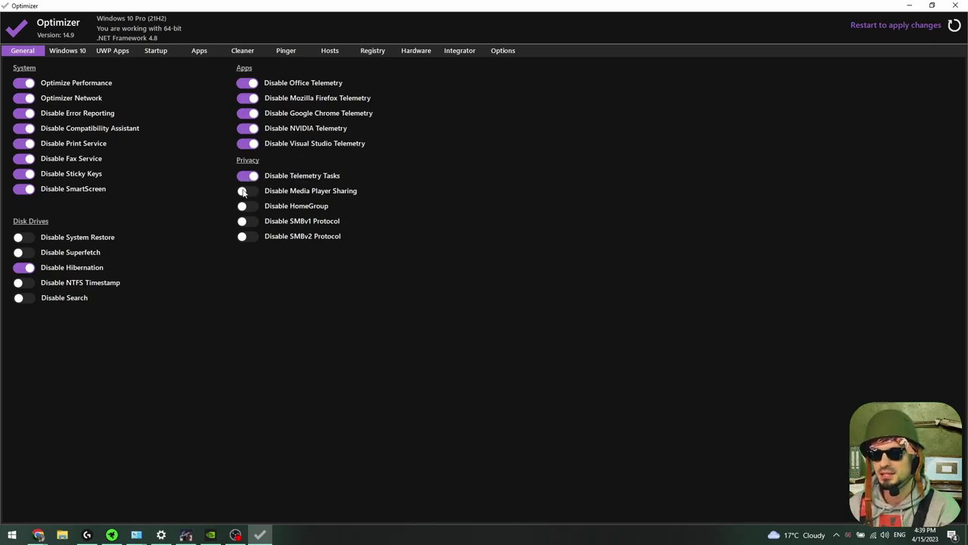
pyautogui.click(244, 191)
pyautogui.click(246, 179)
pyautogui.click(247, 188)
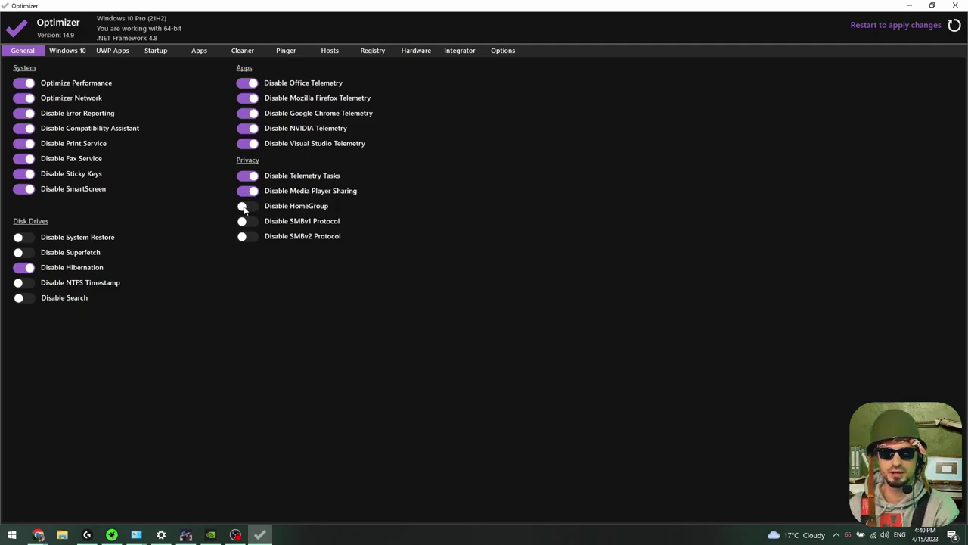
pyautogui.click(243, 208)
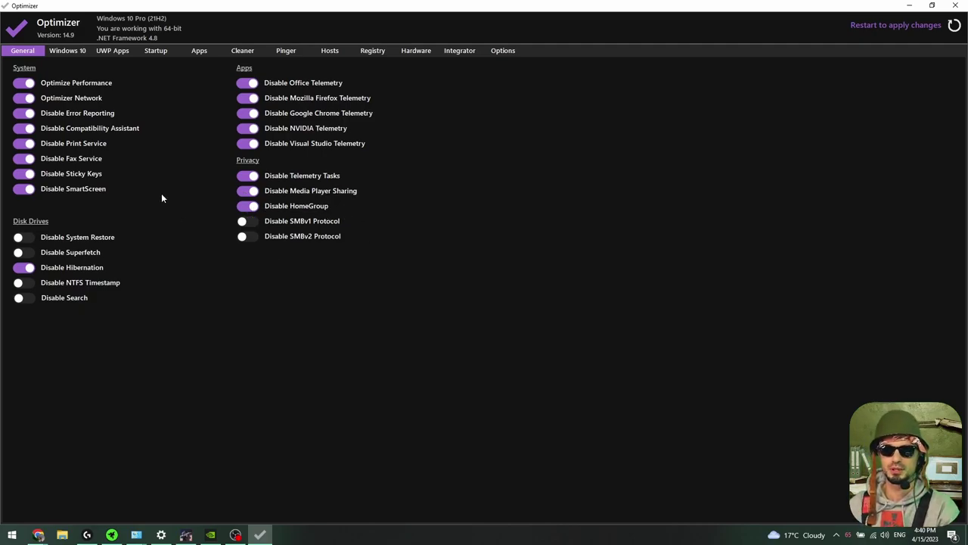
# Step: On the Windows 10 tab, enable My People, Long Paths, TPM, Sensor, Cast, Insider and driver exclusion, leaving the classic volume mixer off
pyautogui.click(64, 51)
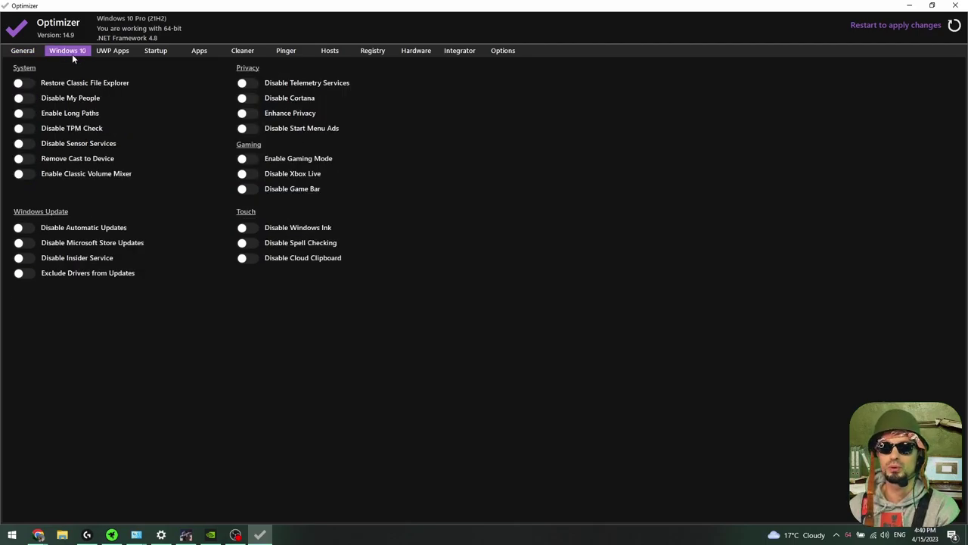
pyautogui.click(22, 100)
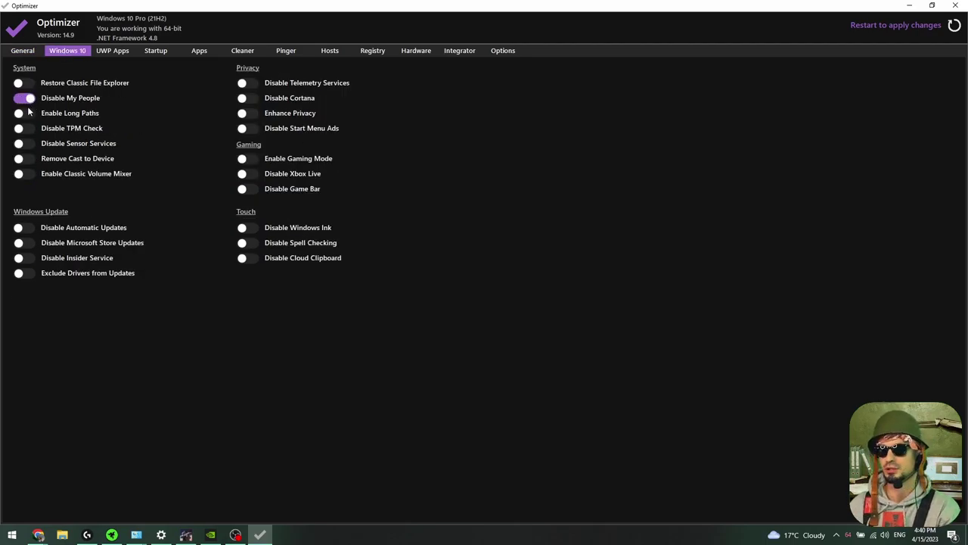
pyautogui.click(22, 114)
pyautogui.click(30, 129)
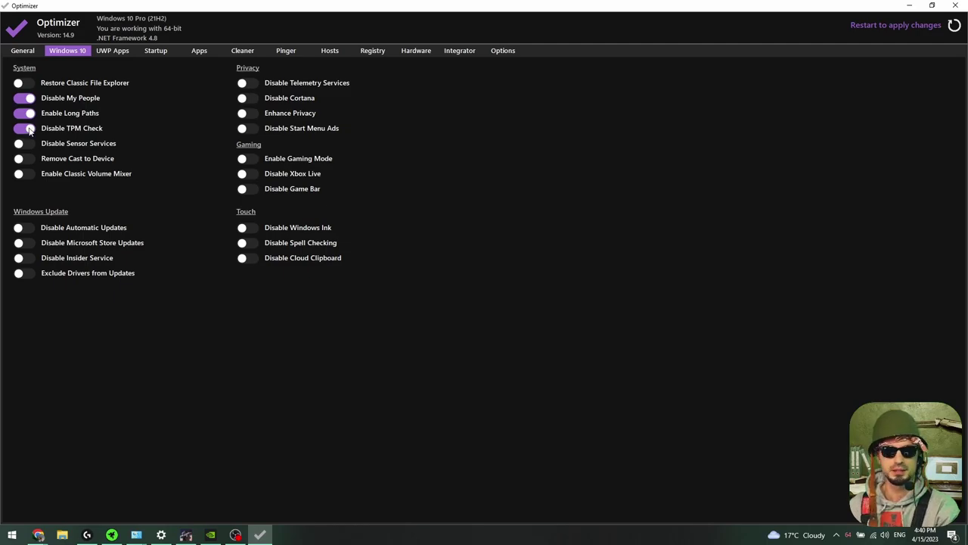
pyautogui.click(29, 144)
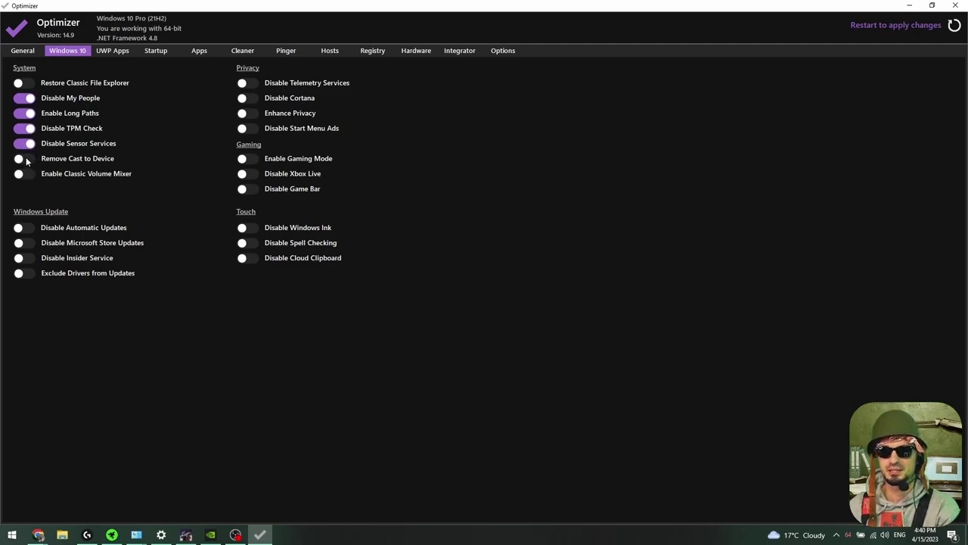
pyautogui.click(26, 161)
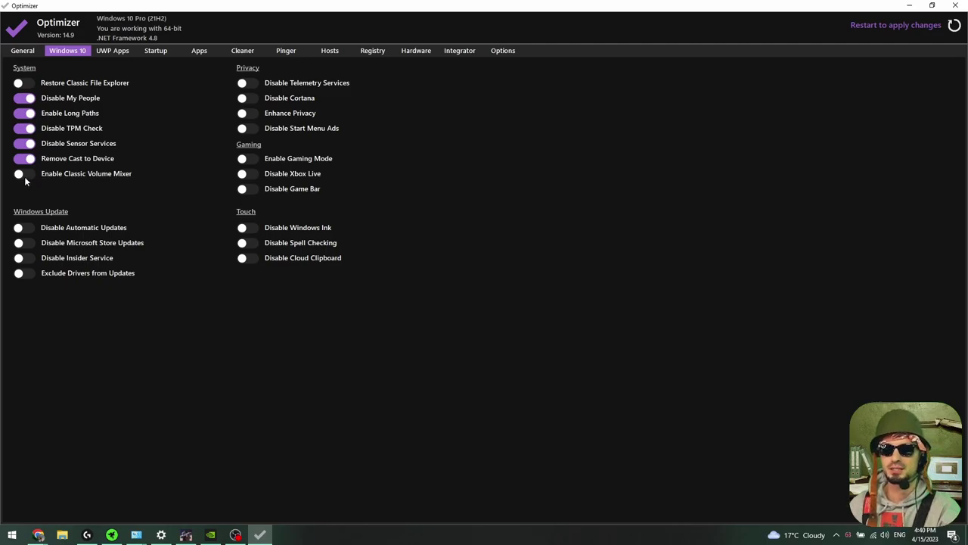
pyautogui.click(28, 175)
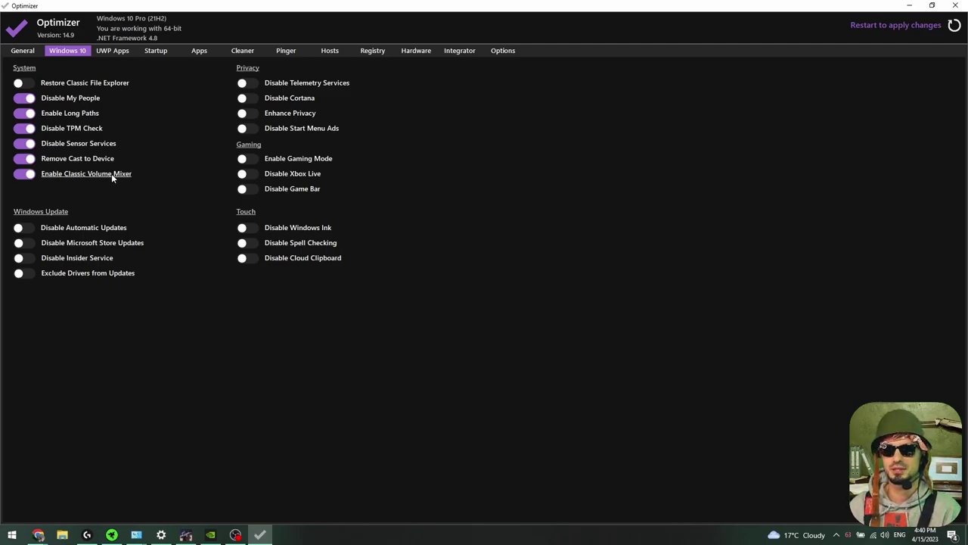
pyautogui.click(25, 175)
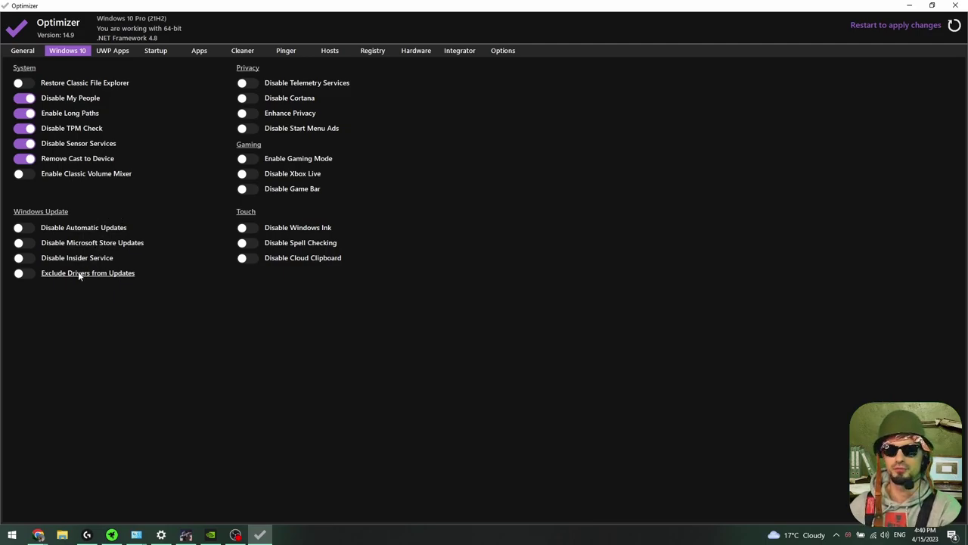
pyautogui.click(23, 258)
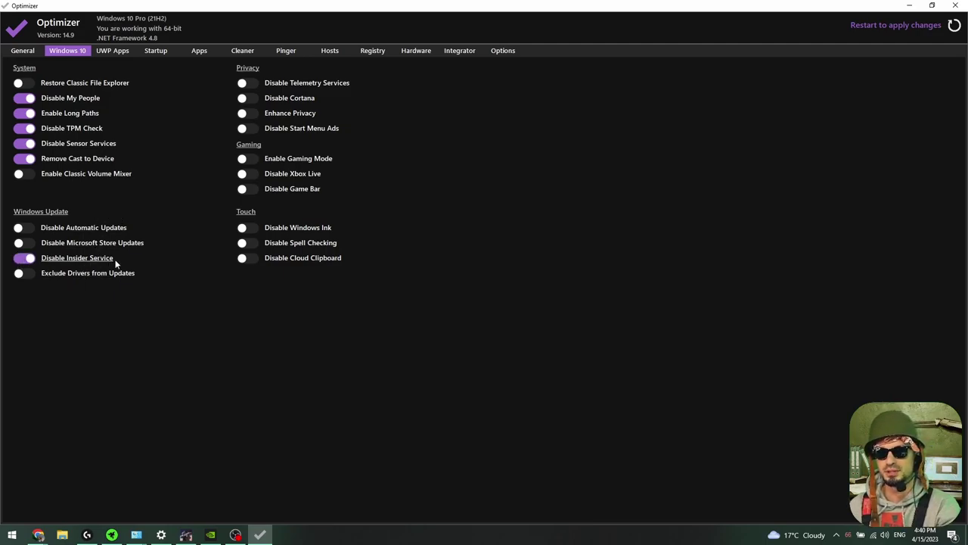
pyautogui.click(23, 274)
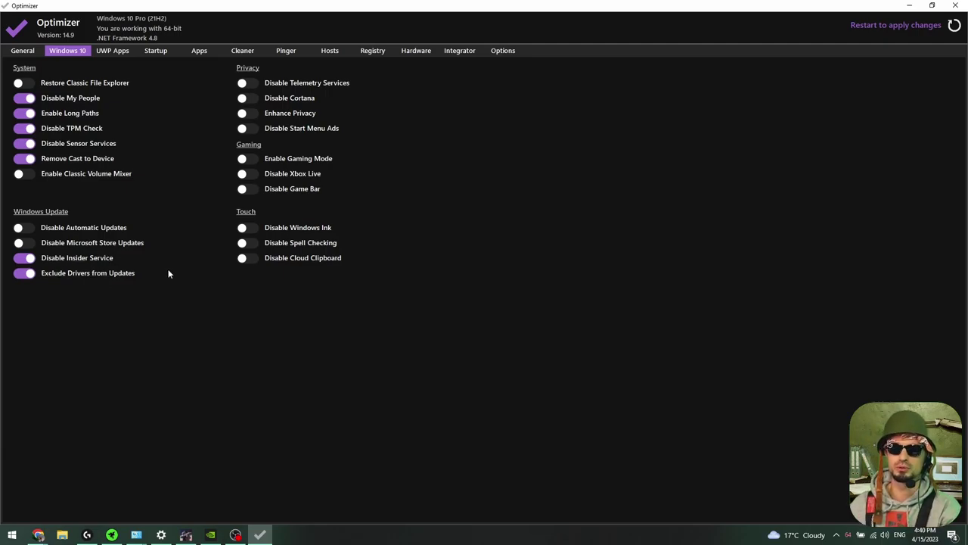
# Step: Enable telemetry, Cortana and enhanced privacy options, Gaming Mode, and Windows Ink, spell checking and cloud clipboard tweaks
pyautogui.click(244, 84)
pyautogui.click(244, 98)
pyautogui.click(246, 113)
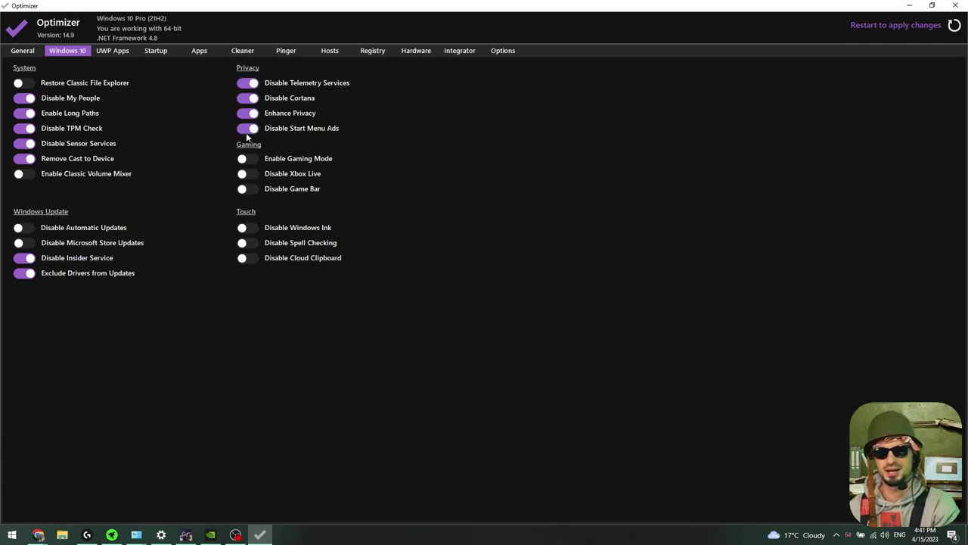
pyautogui.click(247, 162)
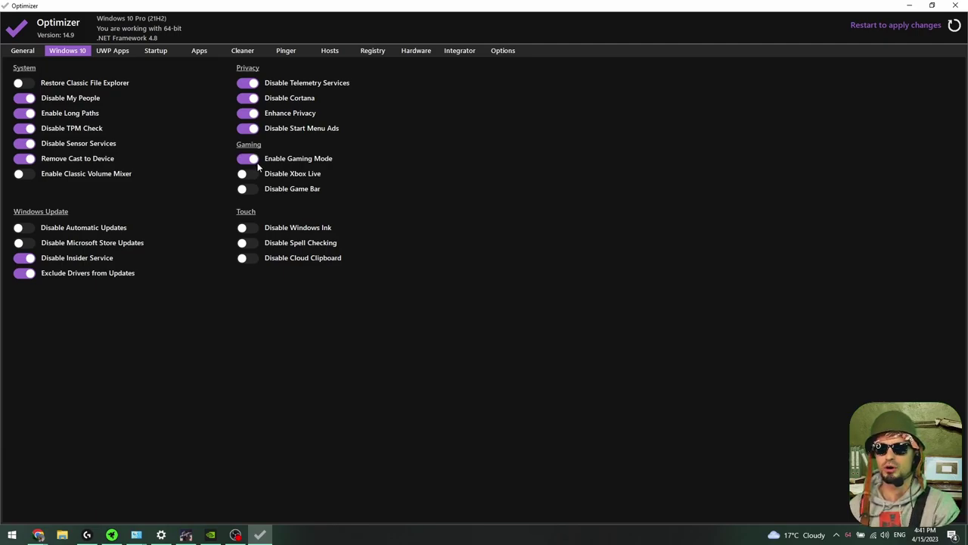
pyautogui.click(244, 228)
pyautogui.click(245, 243)
pyautogui.click(245, 258)
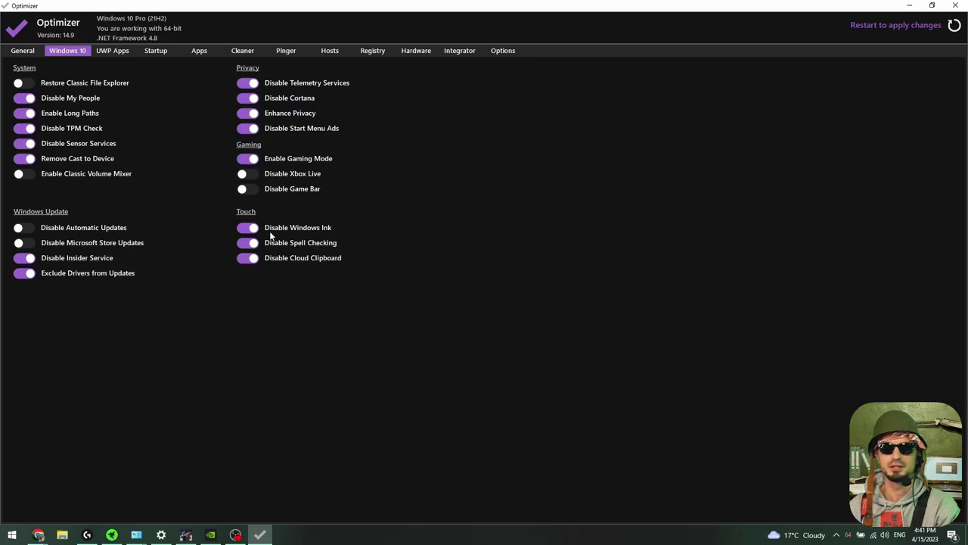